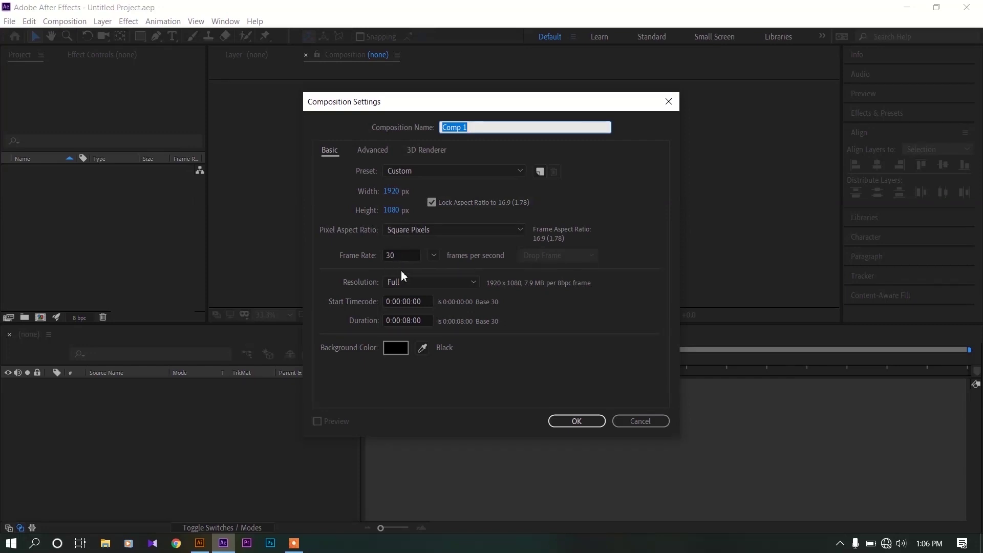
- Confirm Comp 1 and add a full-frame 1920x1080 dark blue solid coloured #020828
click(596, 420)
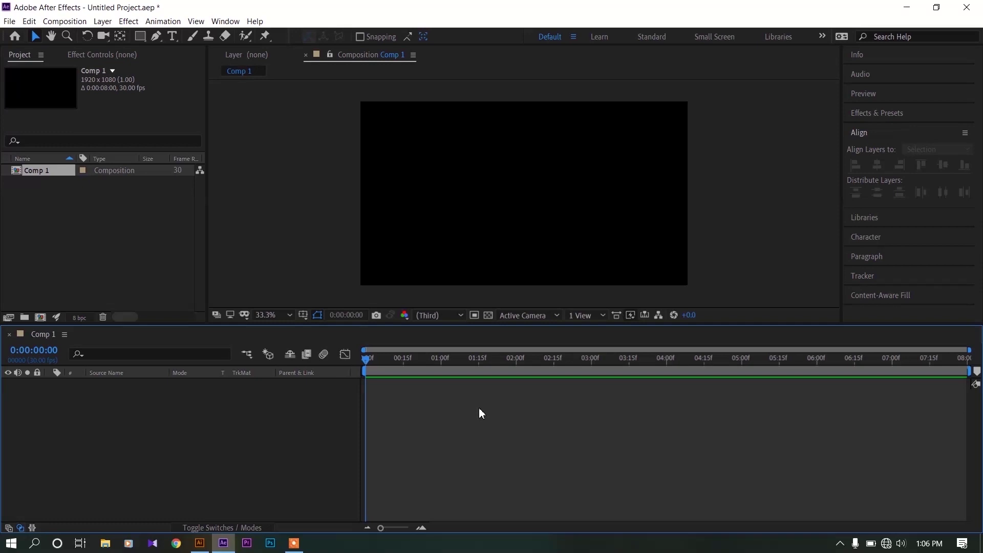
right_click(141, 405)
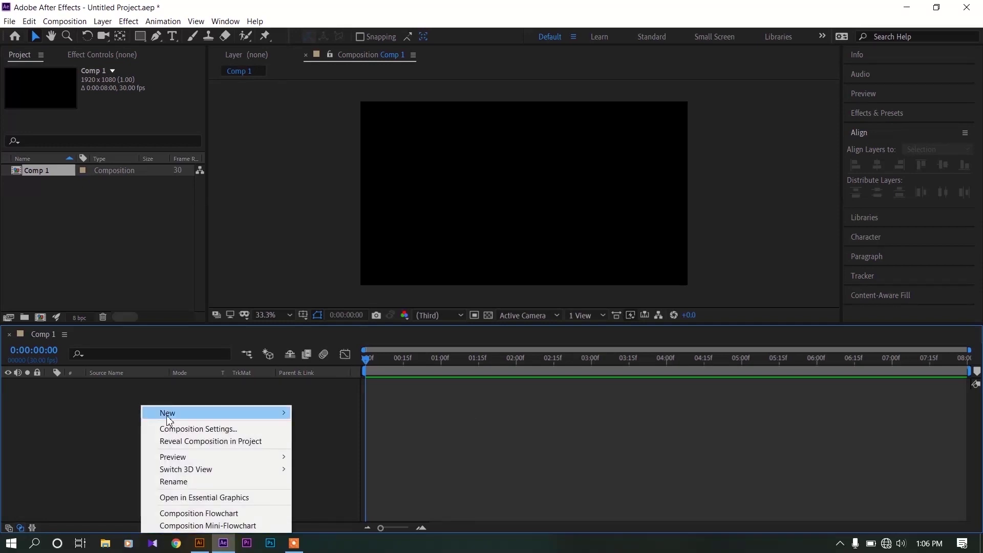
mouse_move(169, 419)
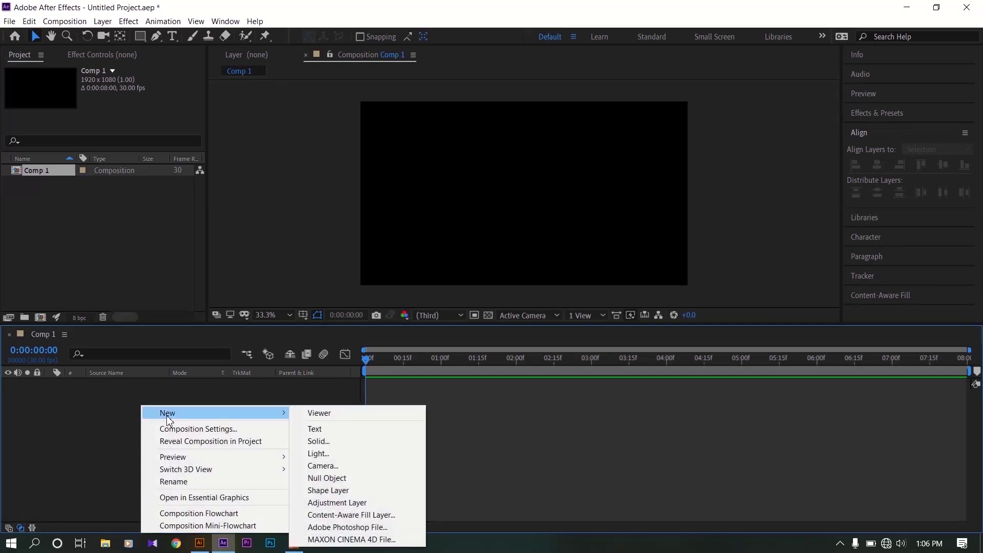
click(341, 441)
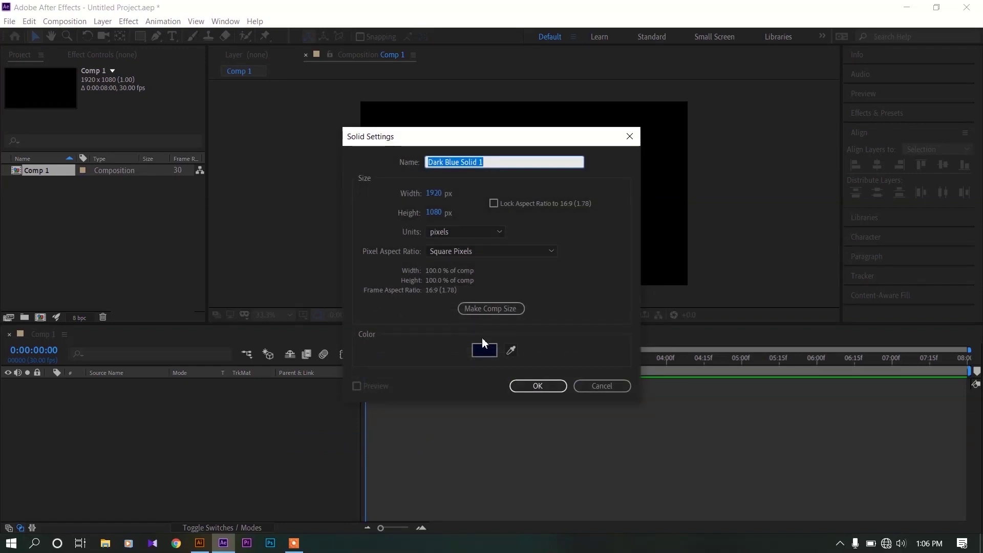
click(487, 352)
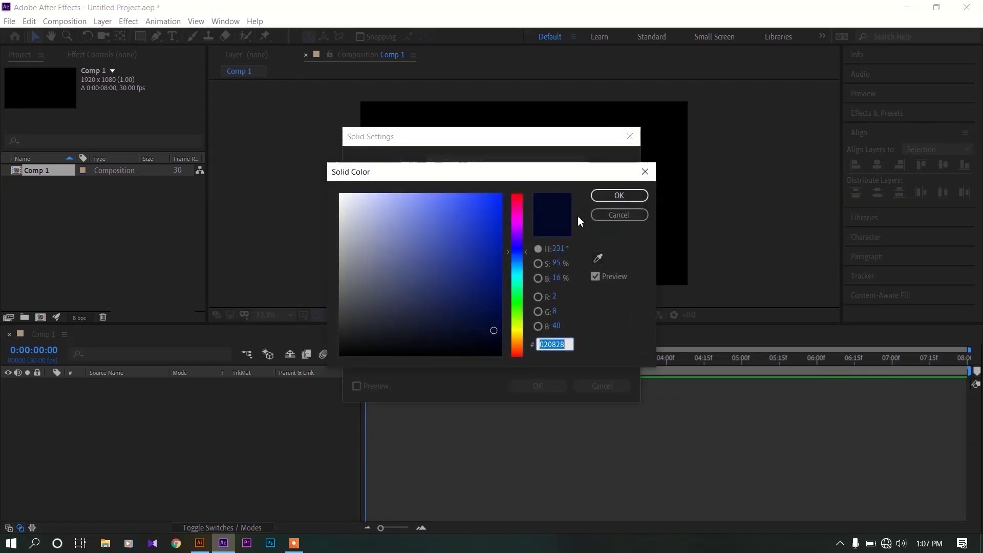
click(612, 196)
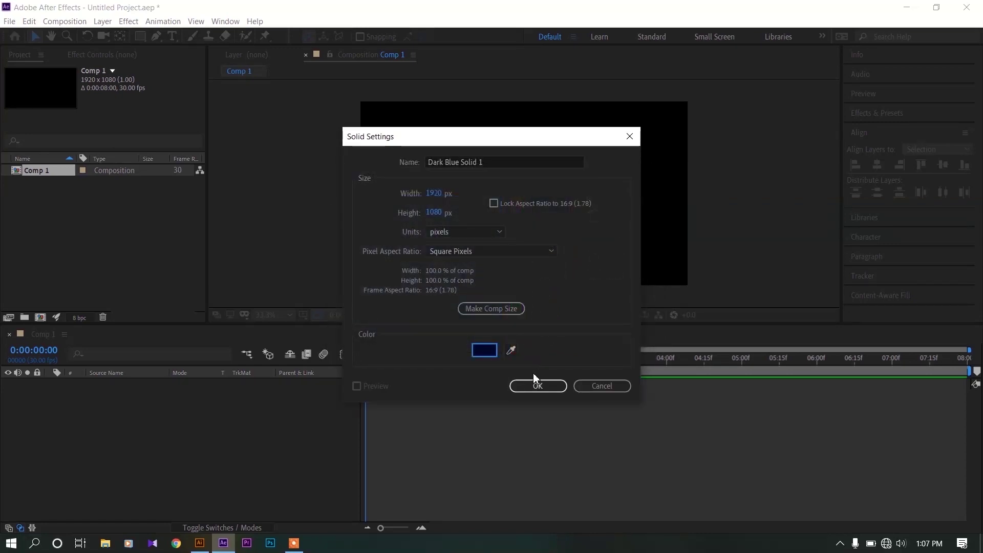
click(546, 386)
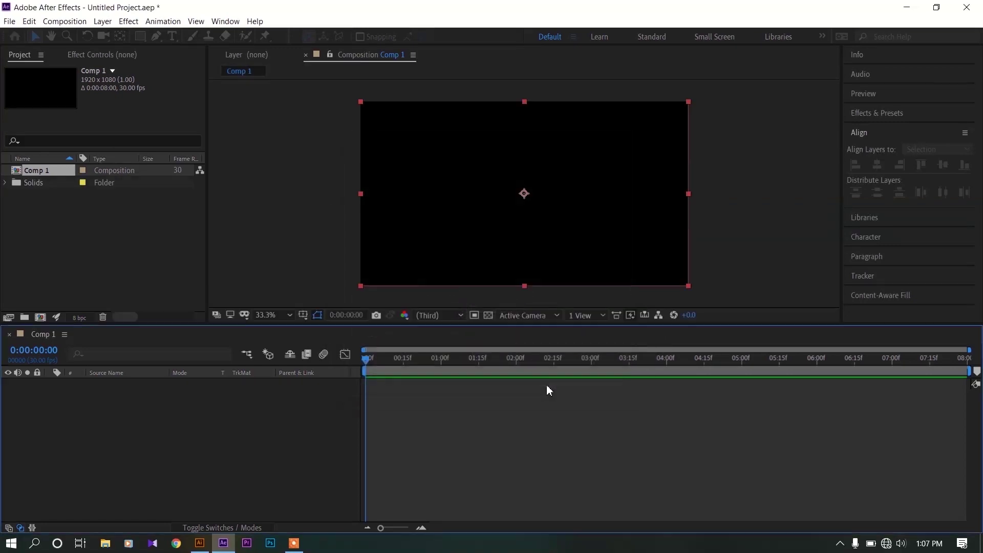
click(297, 441)
- Add Shape Layer 1 with a frame-filling rectangle filled white FFFFFF
right_click(220, 454)
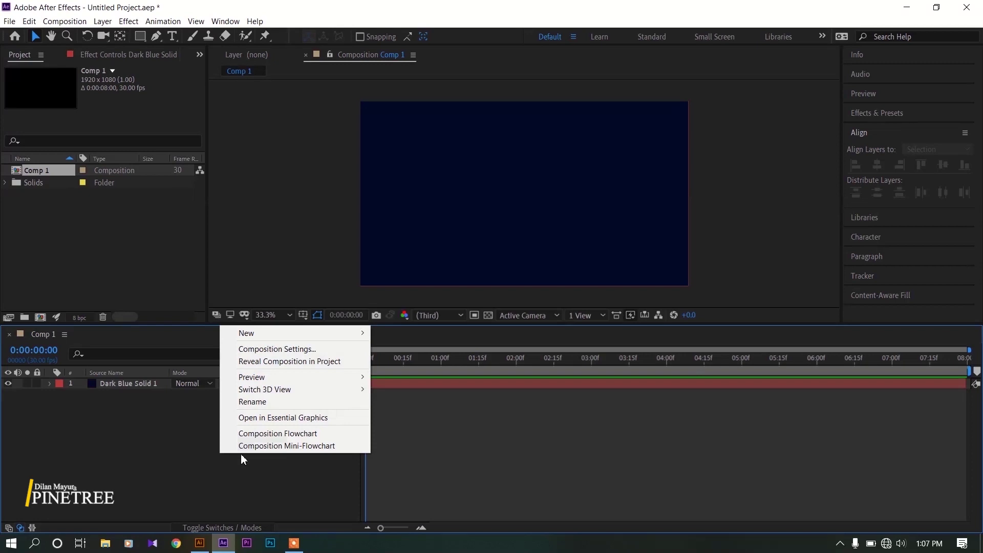
mouse_move(297, 333)
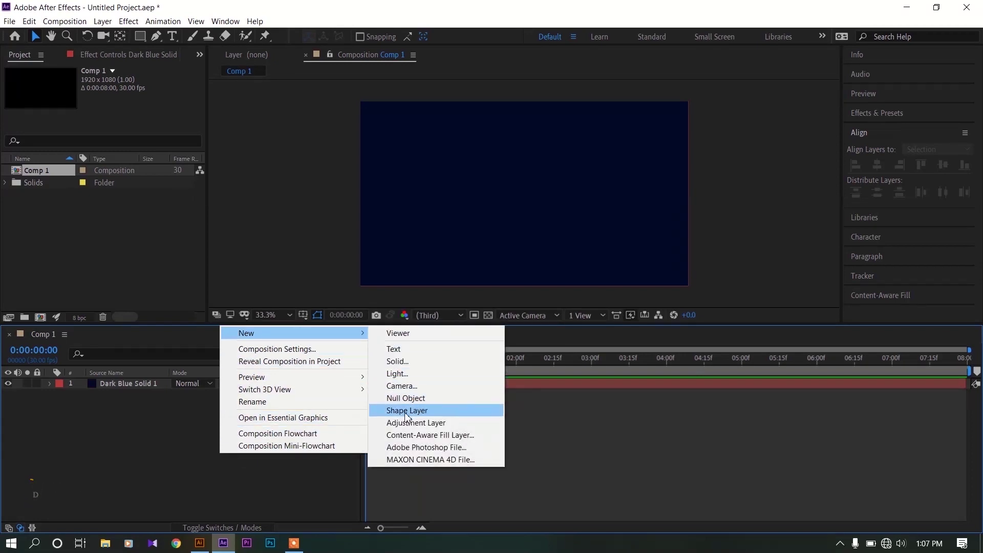
click(426, 415)
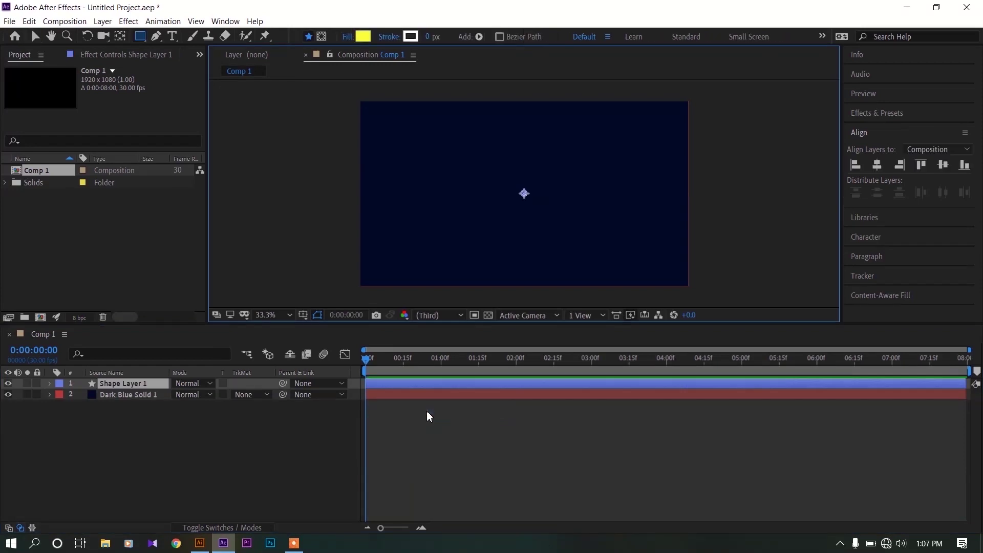
mouse_move(348, 98)
mouse_down()
mouse_move(473, 187)
mouse_move(708, 300)
mouse_up()
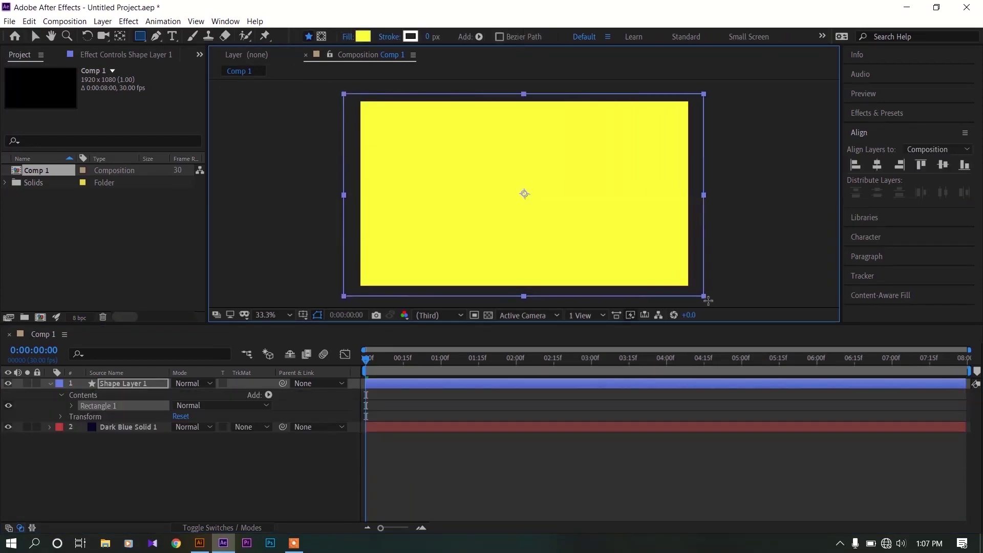
click(364, 36)
drag(381, 225, 313, 177)
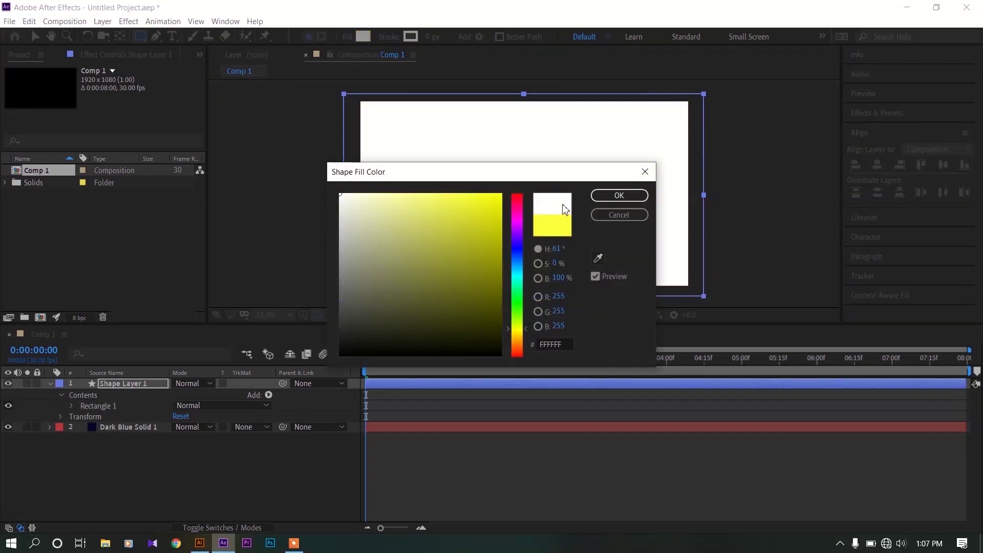
click(617, 195)
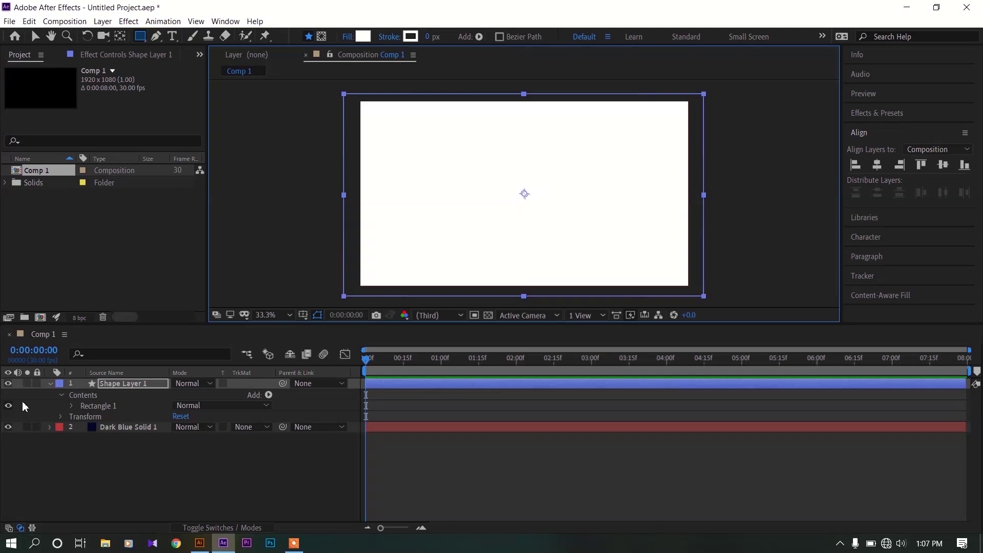
click(50, 383)
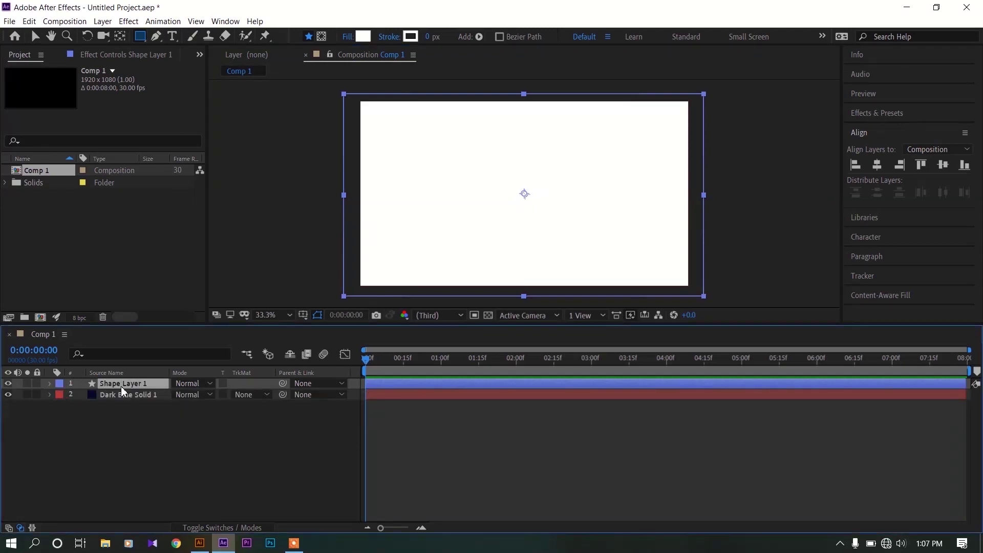
- Keyframe the rectangle's Position from Y 1696 at 0:00 to 960,704 at 0:01:10
key(p)
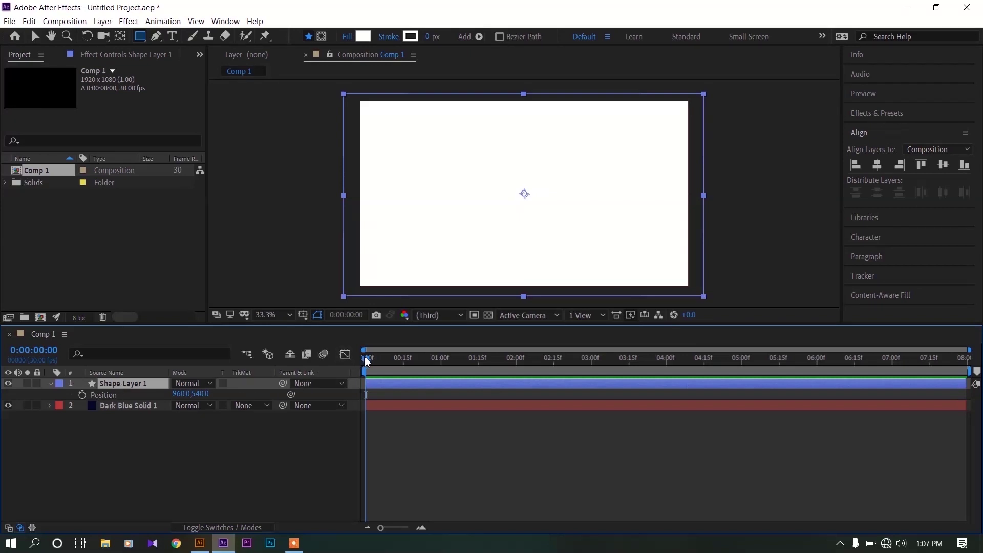
drag(201, 393, 867, 467)
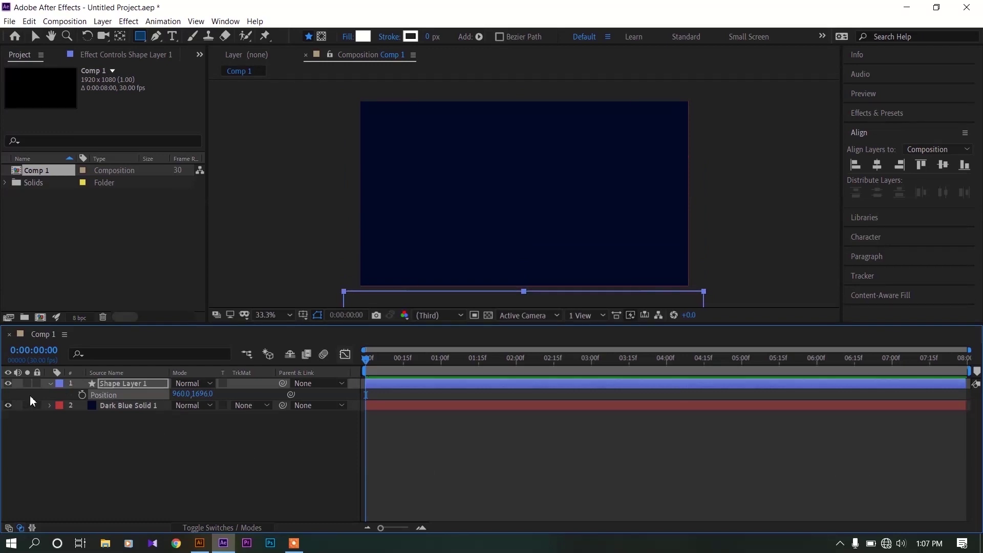
click(82, 395)
drag(365, 363, 465, 366)
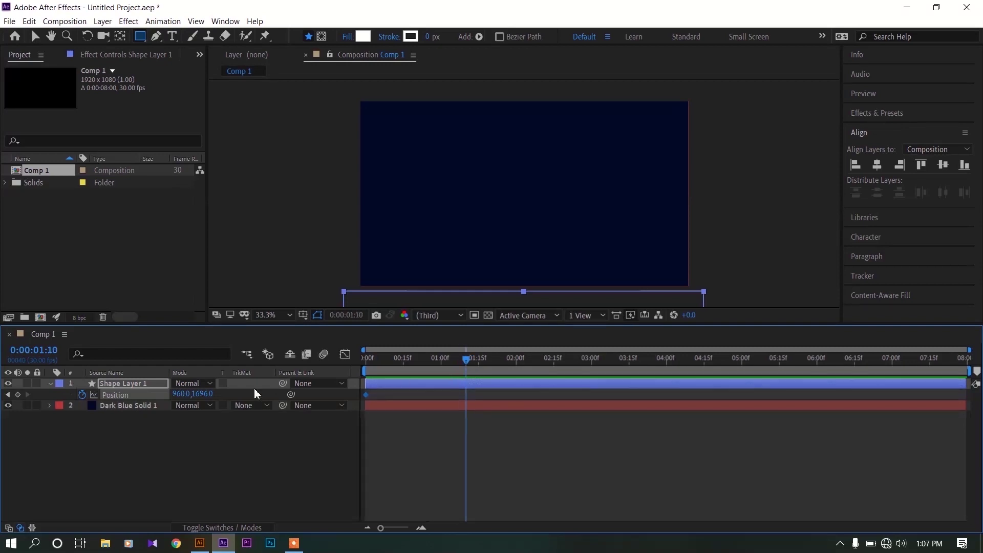
drag(208, 401, 148, 398)
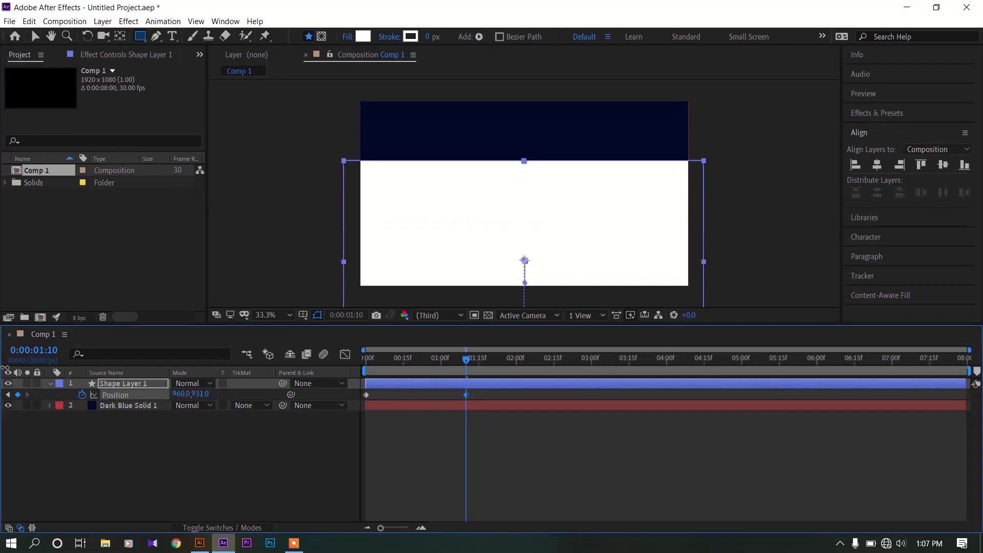
drag(208, 399, 233, 408)
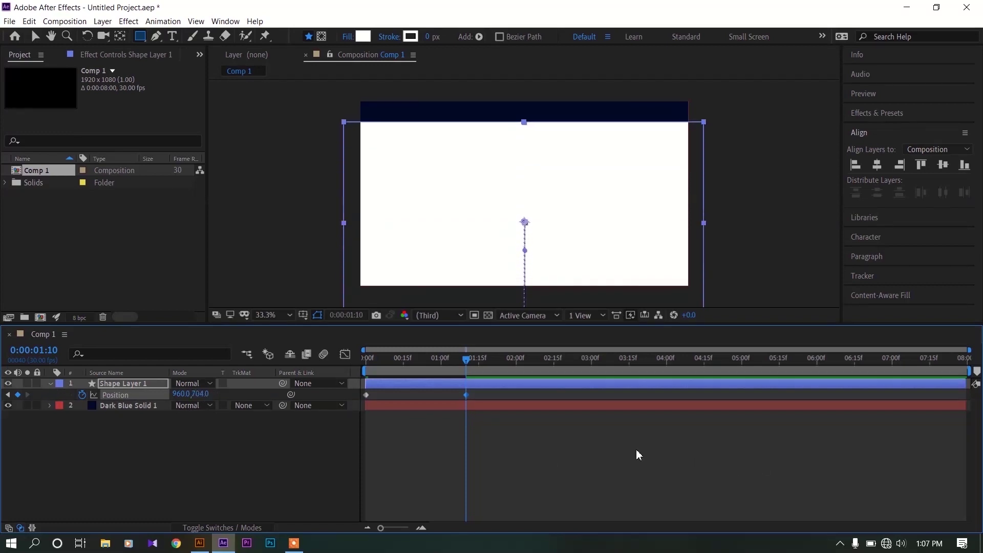
- Apply Easy Ease to both Position keyframes
click(311, 446)
drag(514, 432, 341, 386)
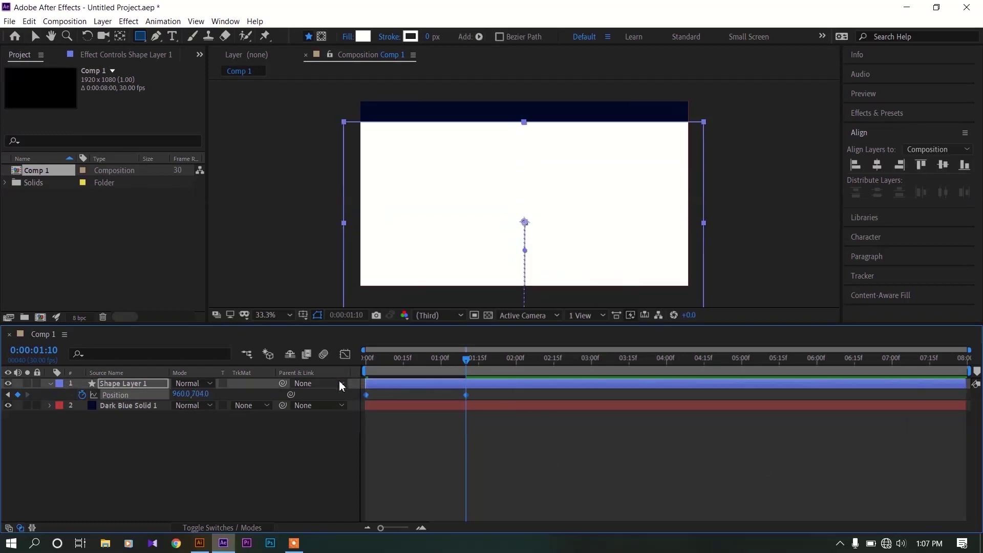
right_click(466, 396)
mouse_move(532, 387)
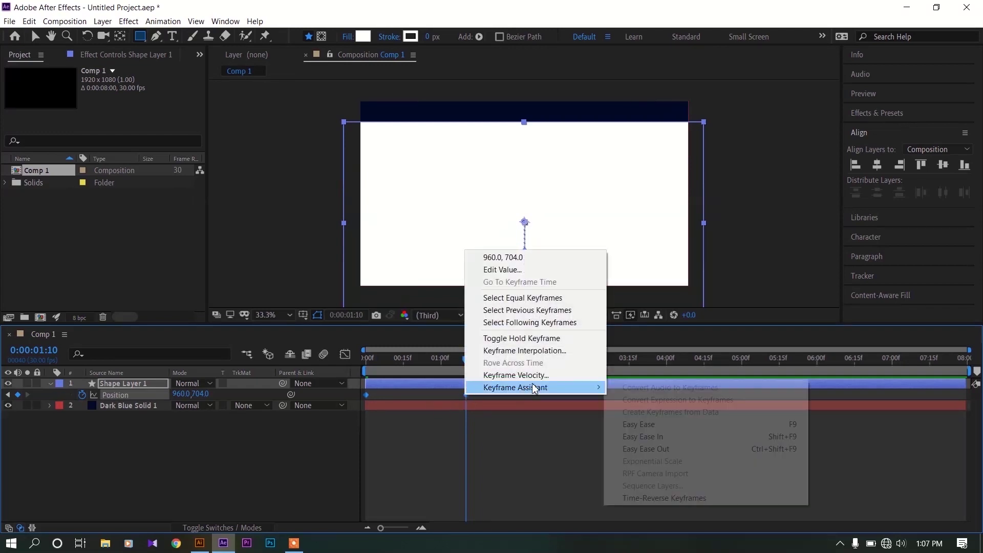
click(644, 430)
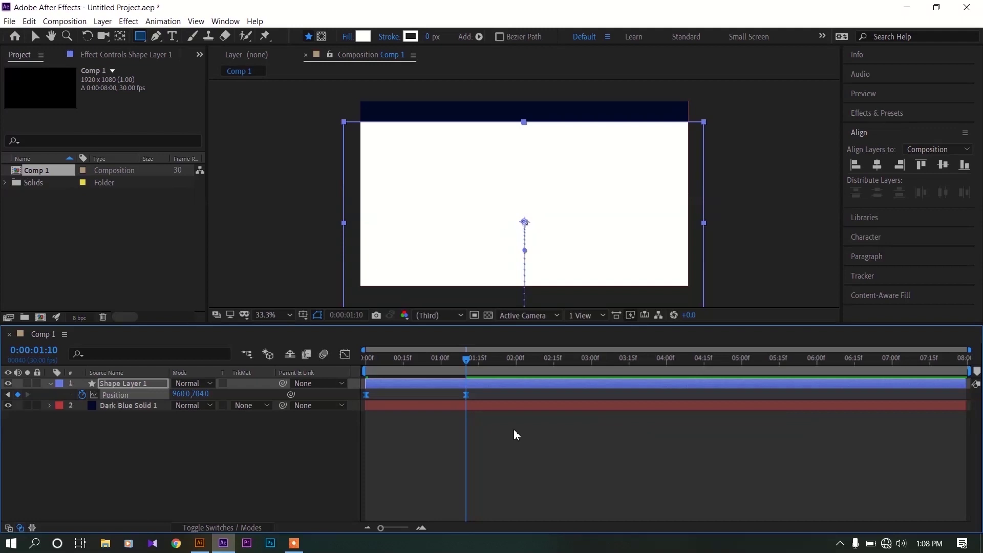
click(287, 459)
- Preview the rise, then keyframe the rectangle back down to 960,1708 at 0:00:02:18
drag(467, 368, 328, 377)
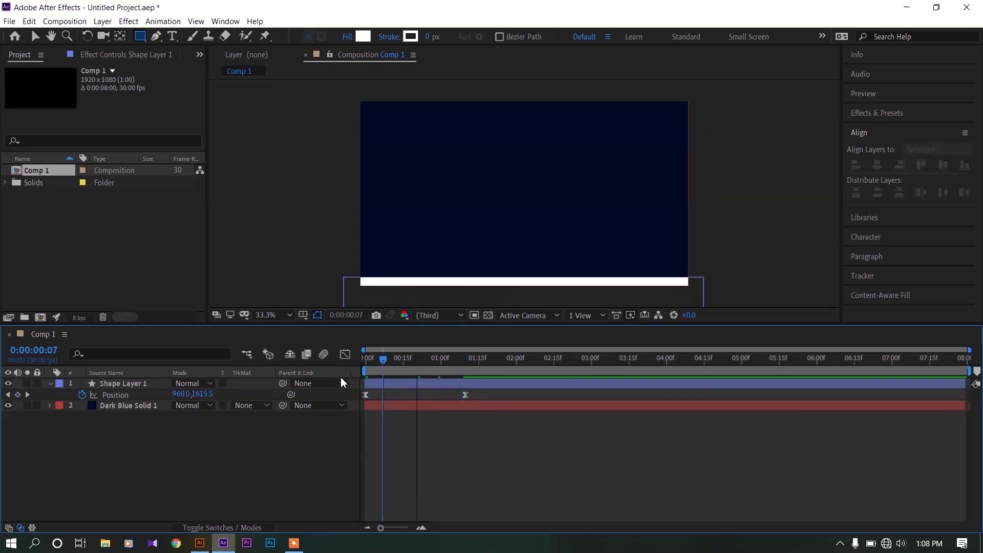
key(space)
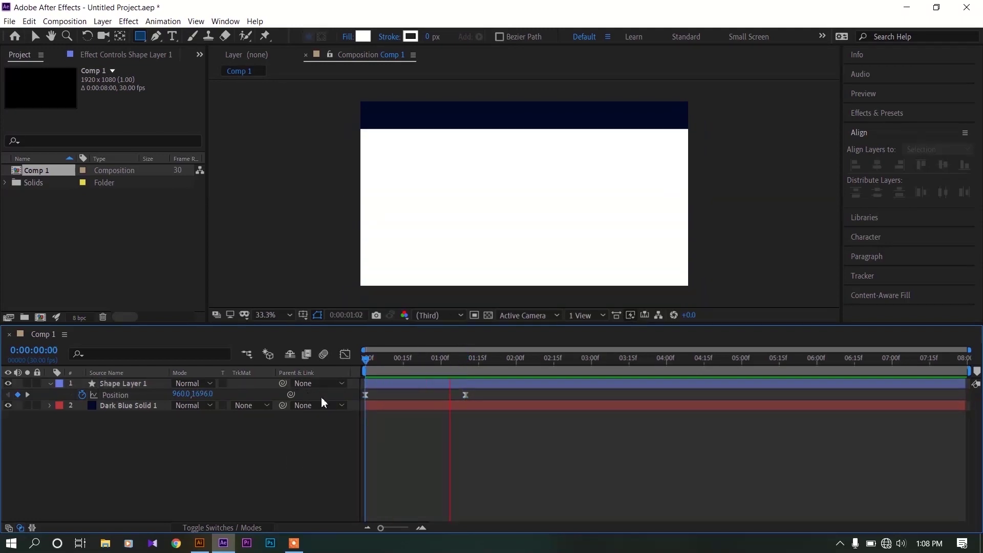
key(space)
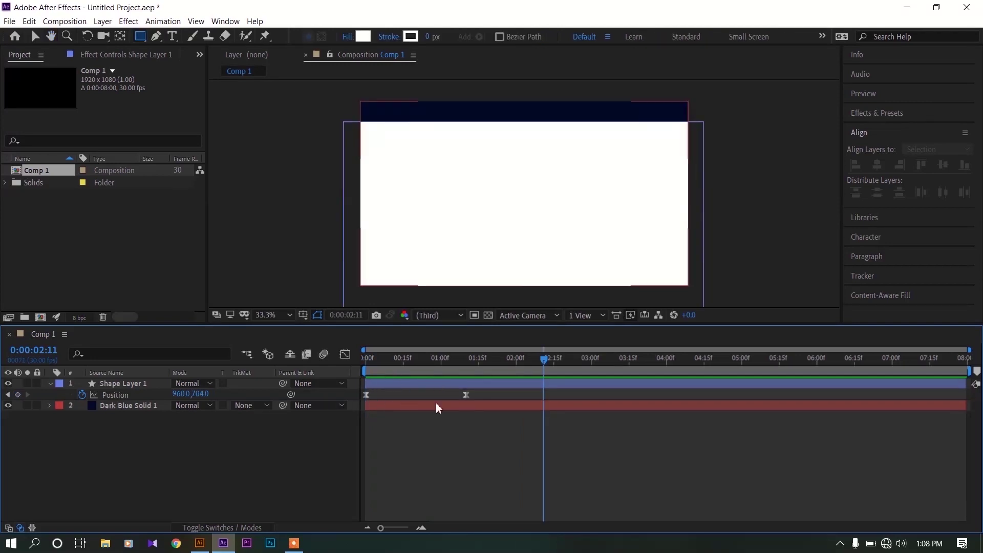
drag(544, 363, 561, 367)
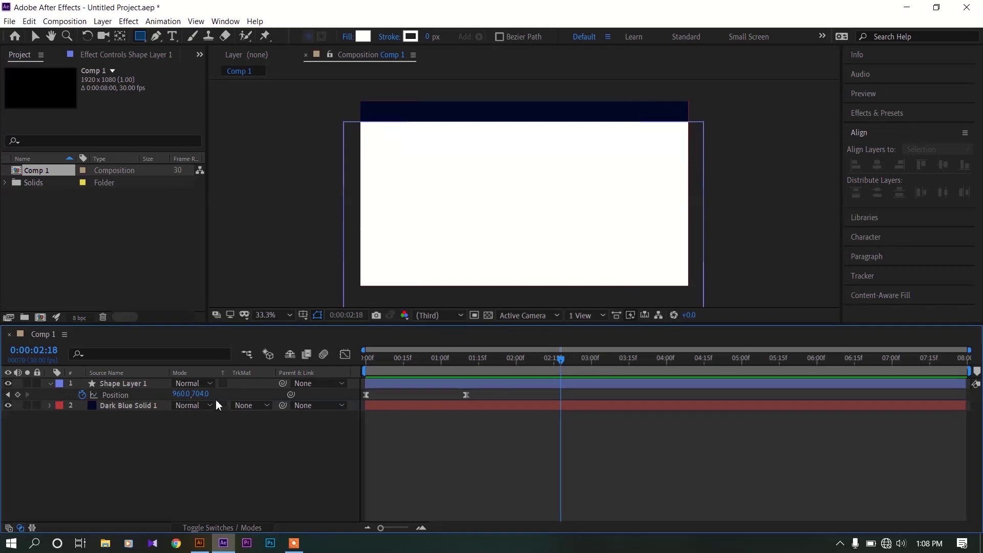
drag(208, 400, 769, 480)
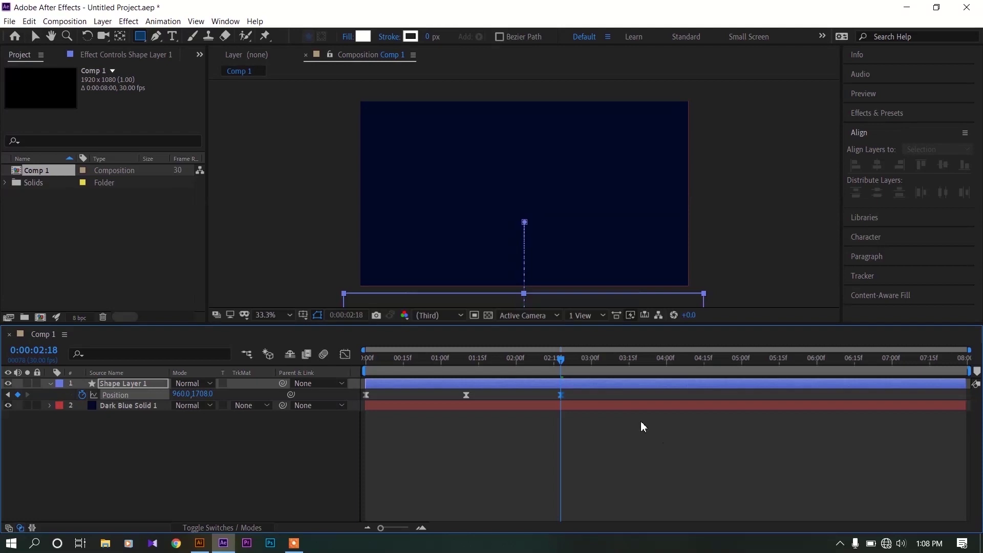
- Preview and scrub the rise-and-fall animation to check it
key(Home)
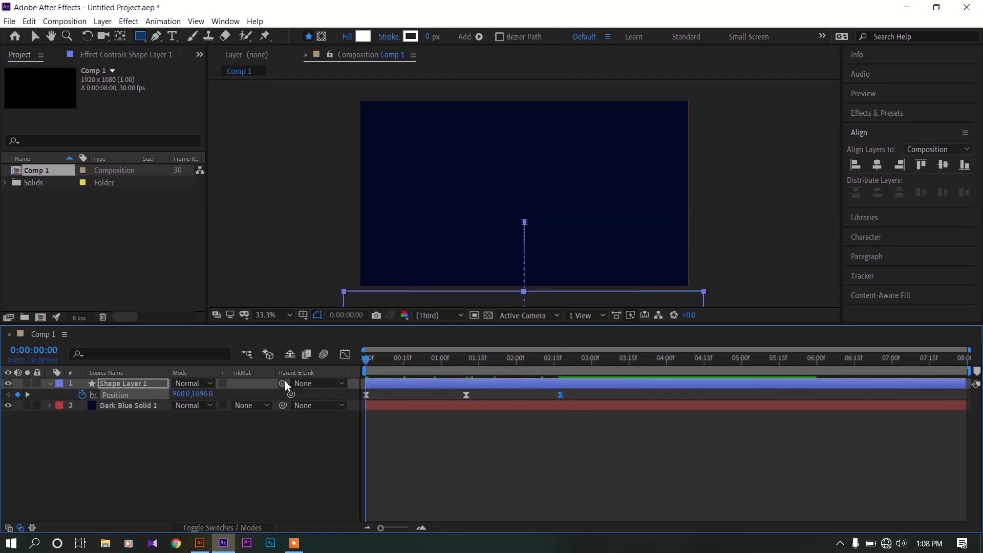
key(space)
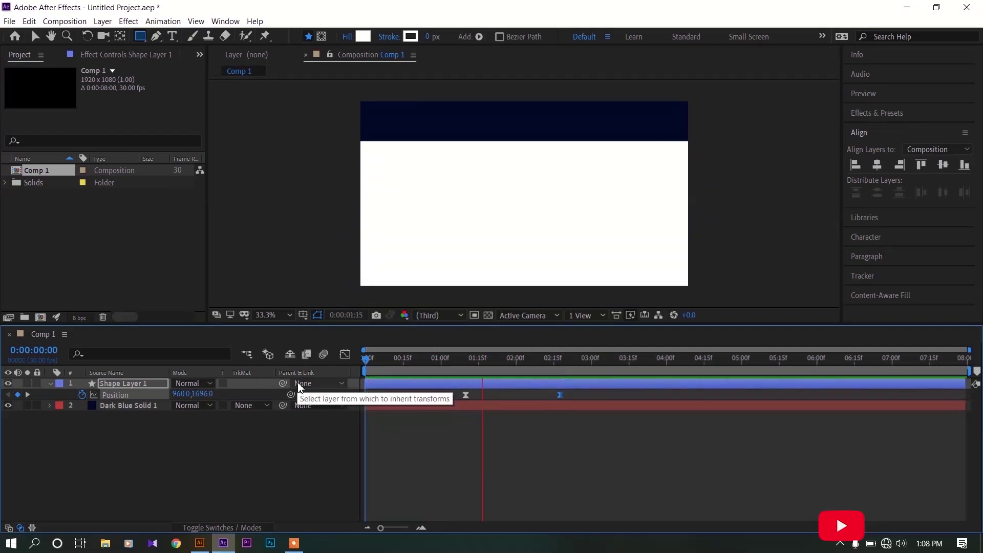
key(space)
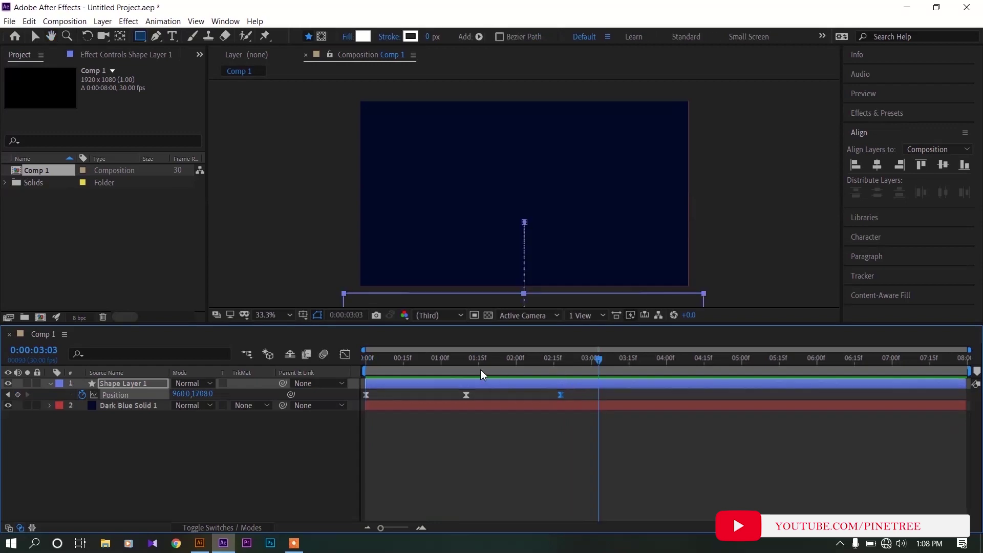
drag(589, 369, 455, 381)
drag(397, 392, 419, 397)
click(174, 416)
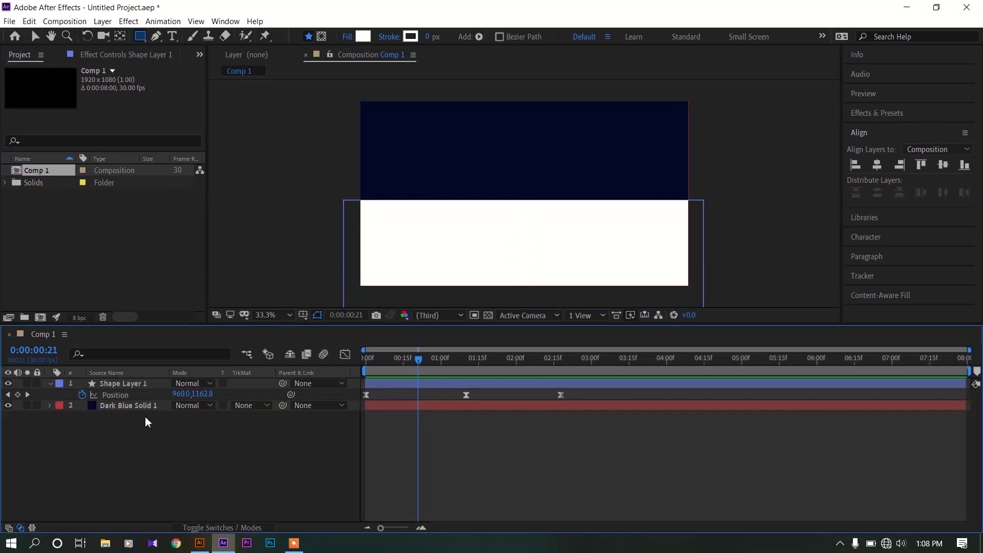
- Apply Effect > Distort > Turbulent Displace to Shape Layer 1
click(50, 383)
click(106, 384)
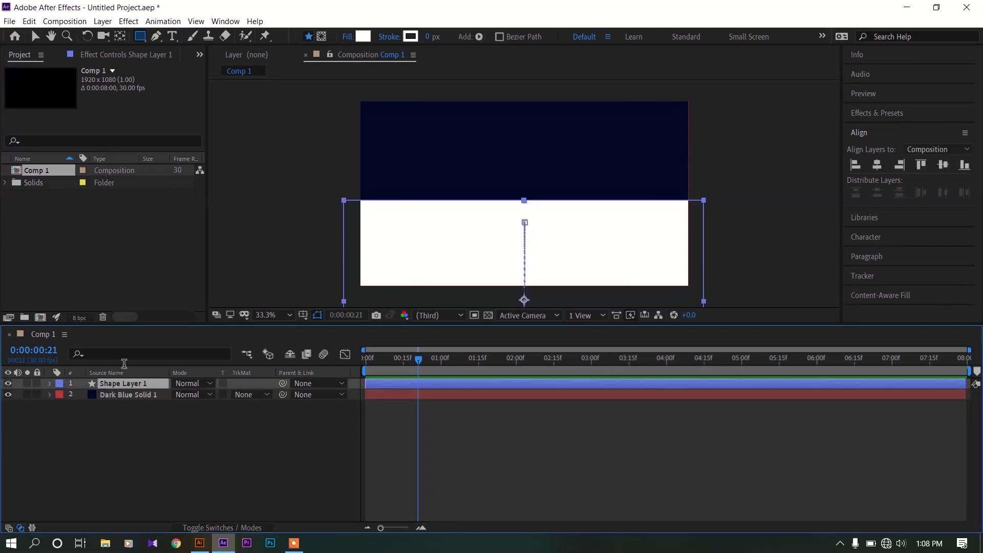
click(129, 21)
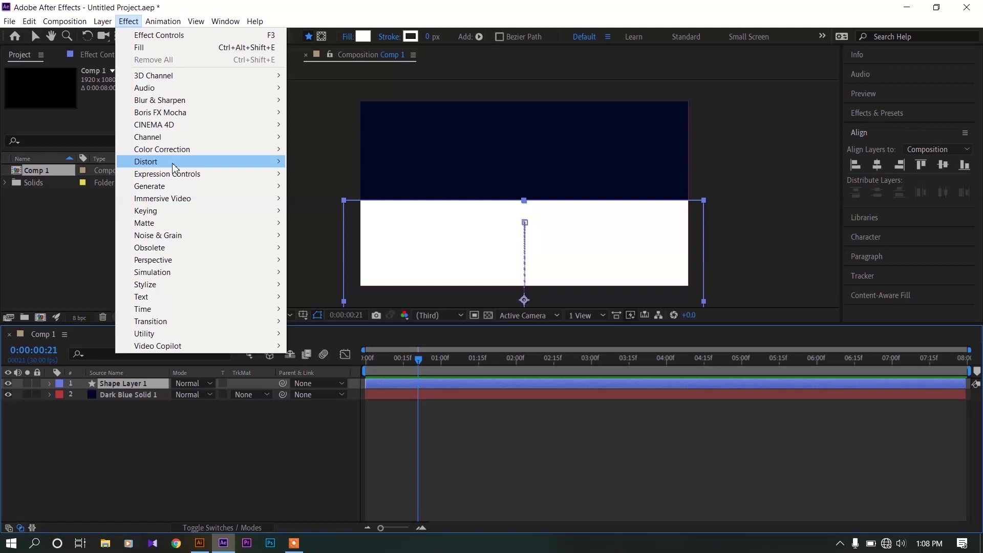
mouse_move(174, 163)
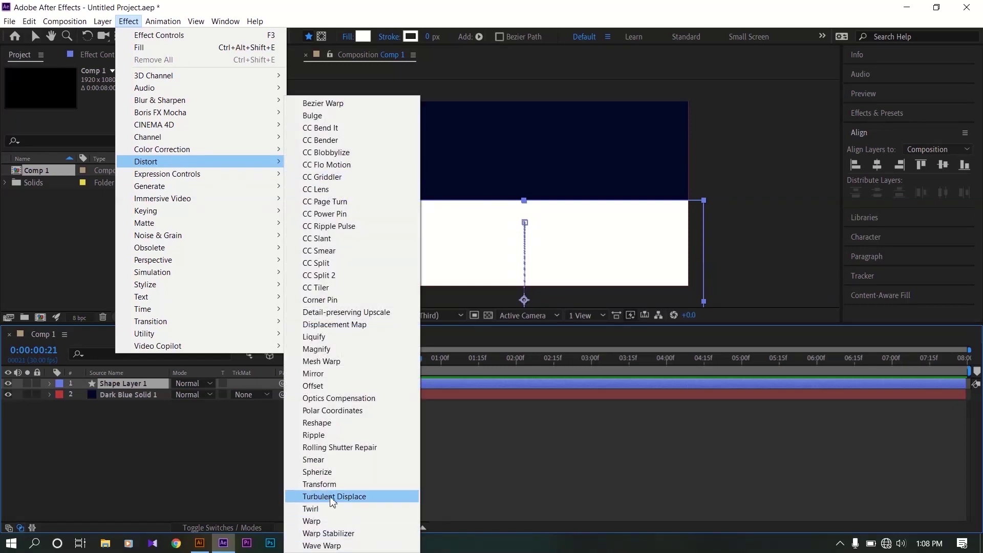
click(349, 496)
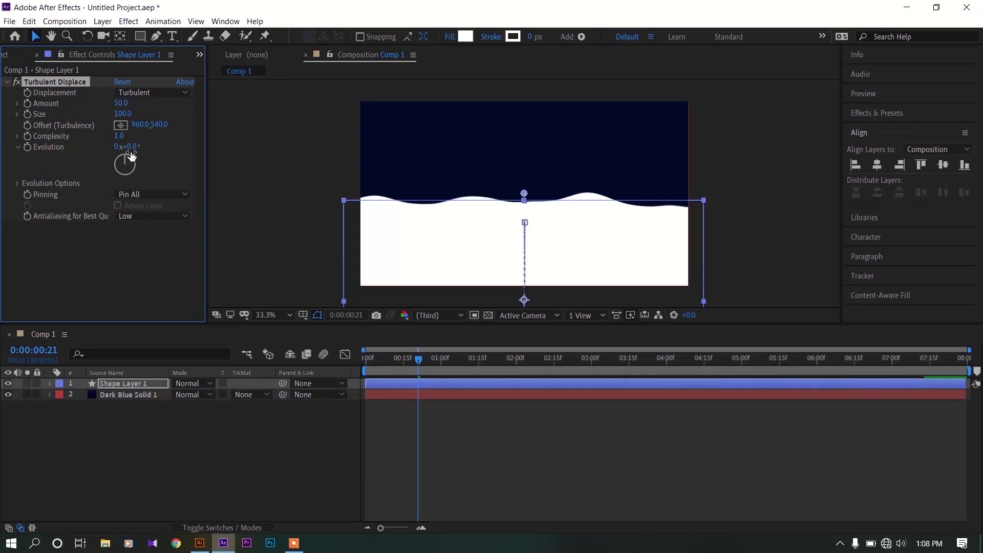
- Set Turbulent Displace Amount to 140 and Displacement to Twist
click(121, 103)
text(140)
key(Return)
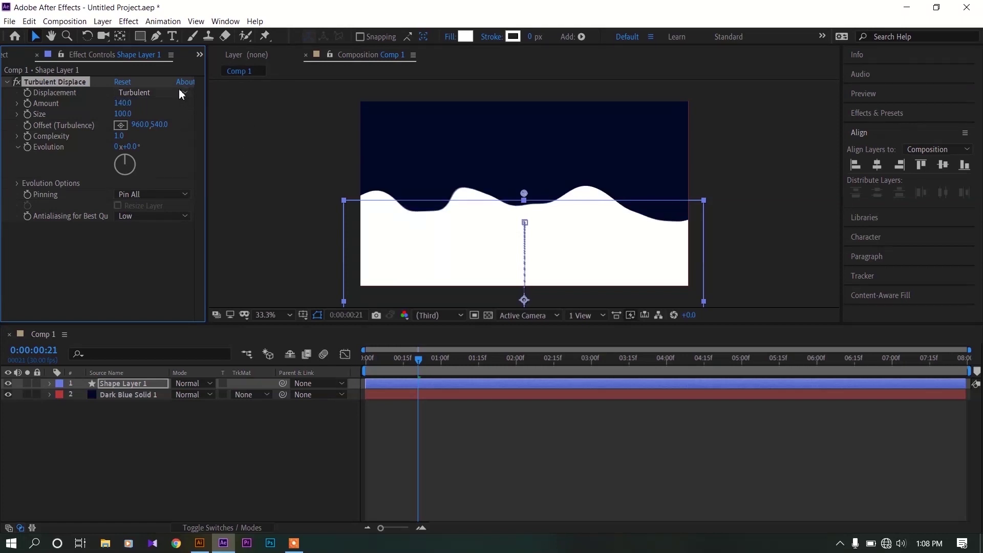
click(180, 93)
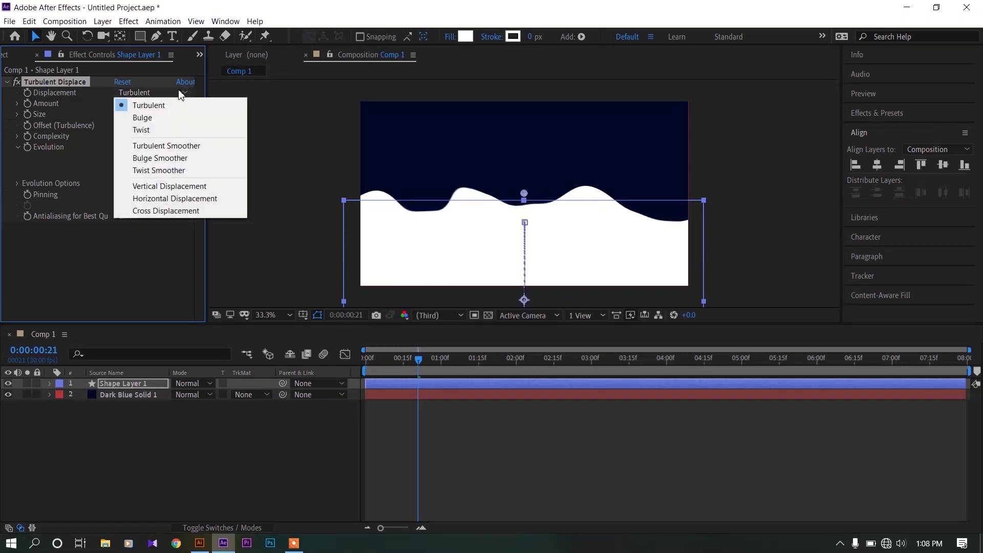
click(173, 131)
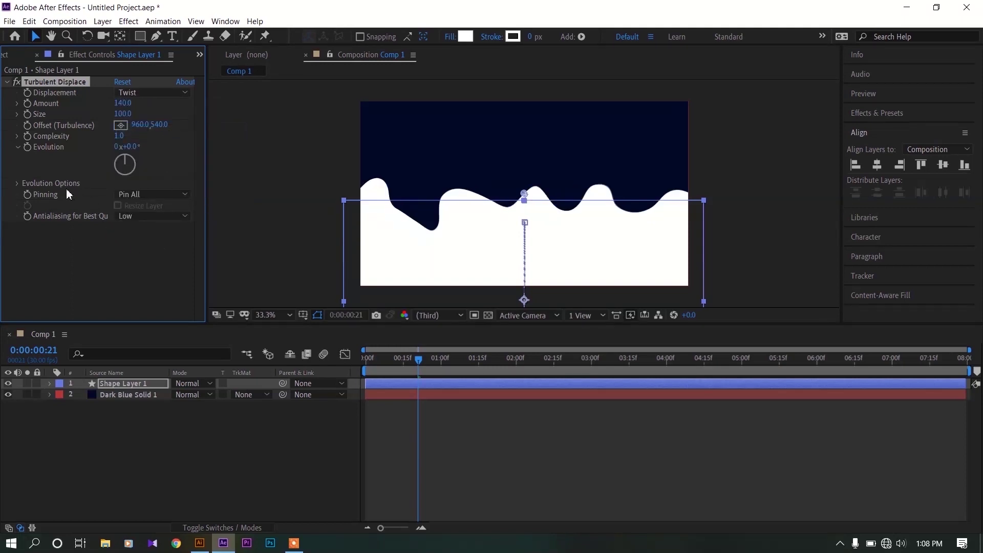
- Drive Turbulent Displace's Evolution with the expression time*200
alt+click(25, 147)
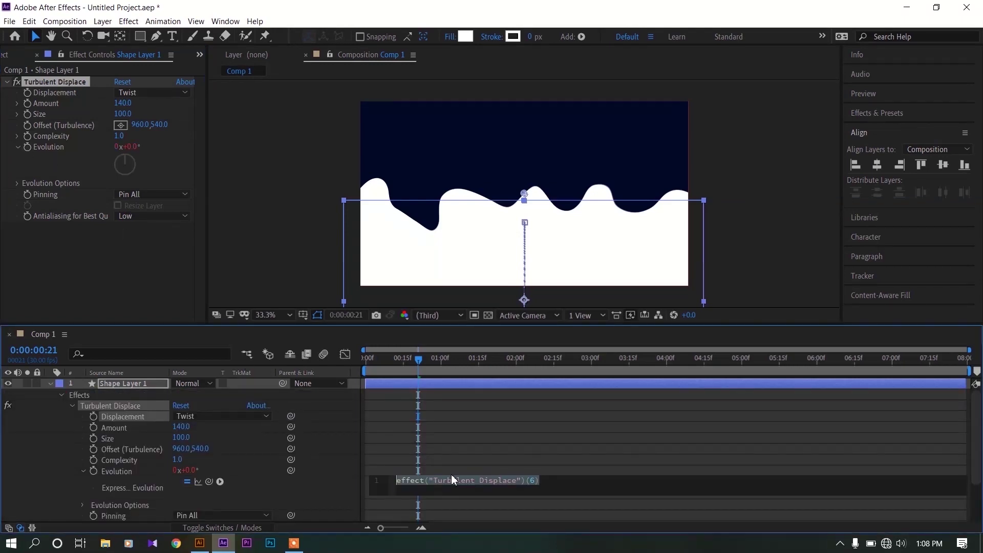
text(time*)
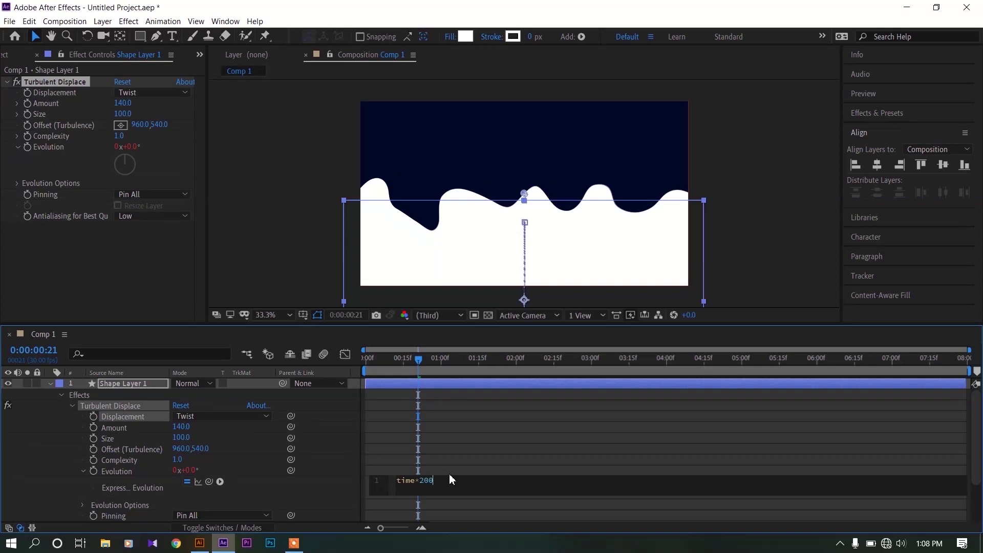
text(200)
key(KP_Enter)
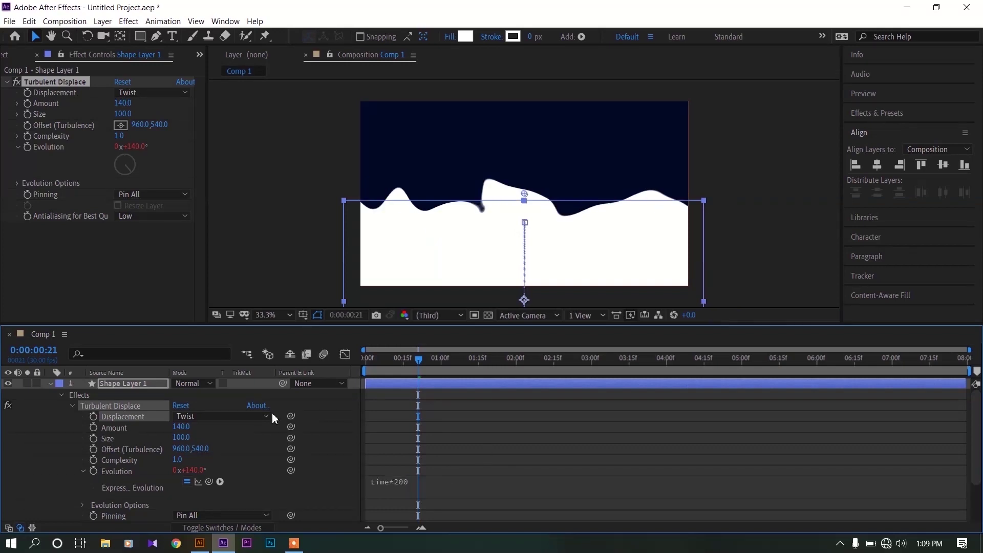
- Preview the churning wave and scrub back to 0:00:00:23
click(58, 390)
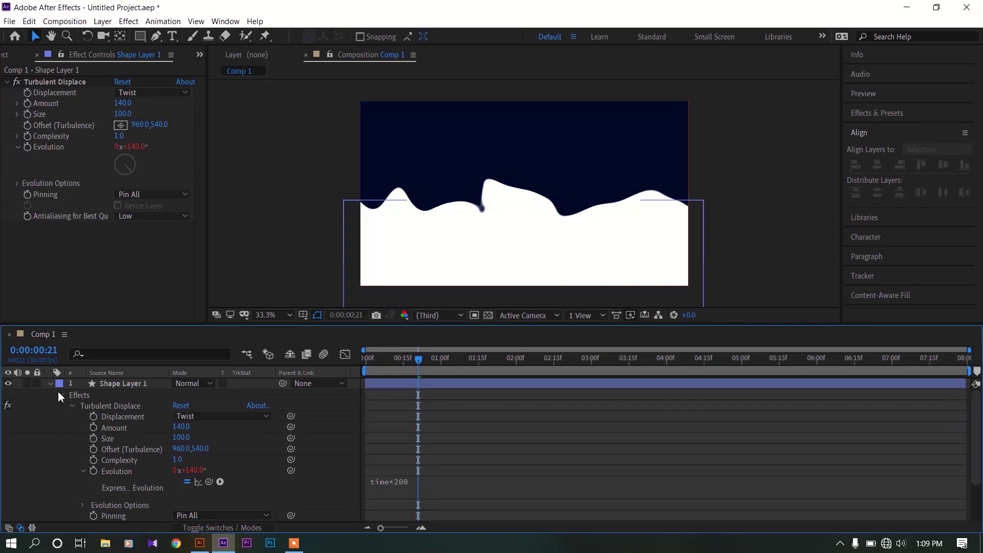
click(49, 384)
drag(416, 357, 284, 369)
key(space)
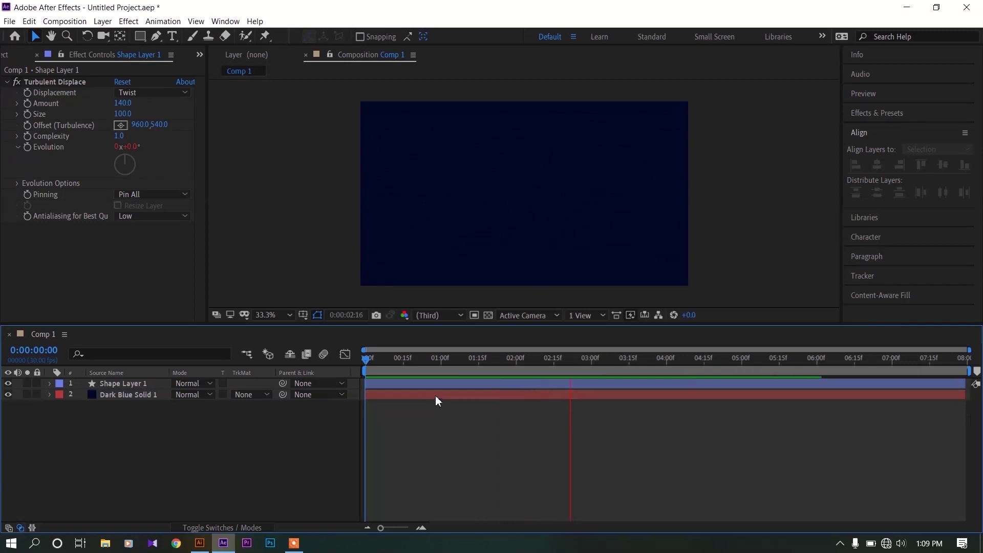
key(space)
drag(595, 363, 422, 374)
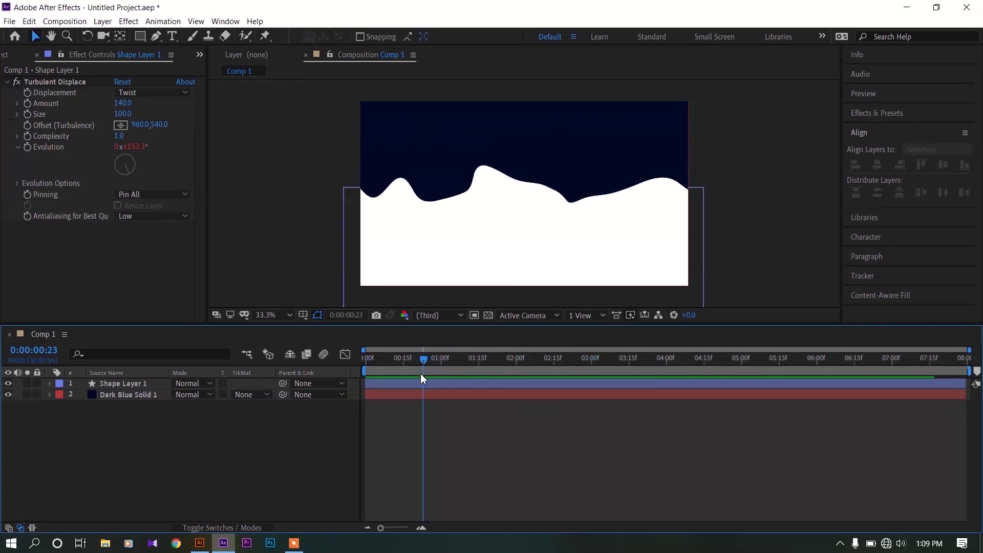
- Duplicate the wavy shape layer and shift the copy a few frames later
click(142, 383)
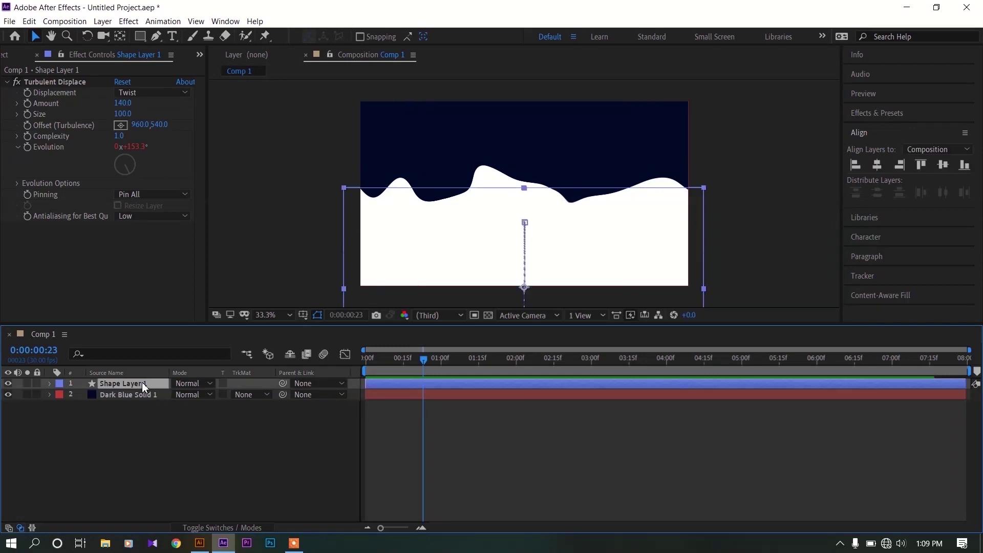
click(29, 21)
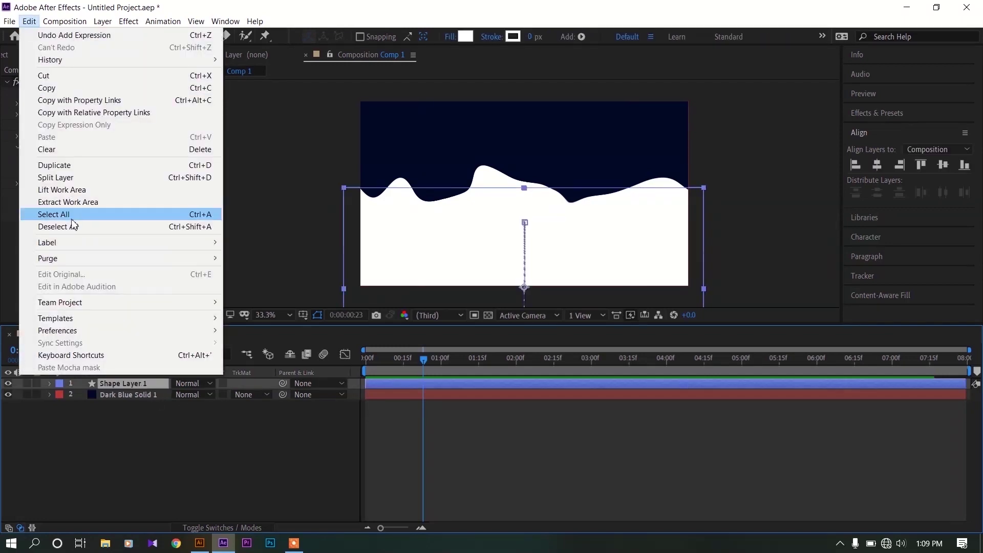
click(68, 167)
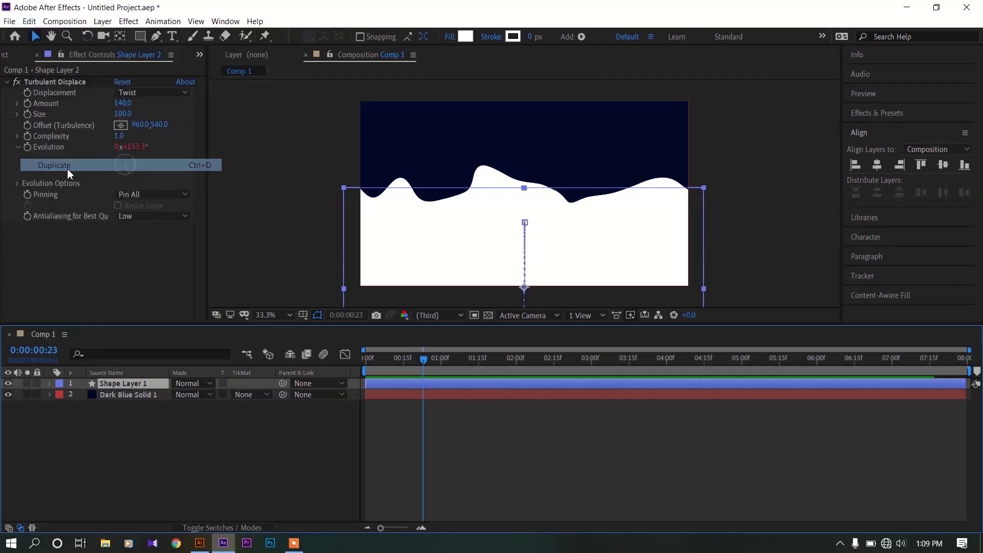
click(160, 454)
click(385, 383)
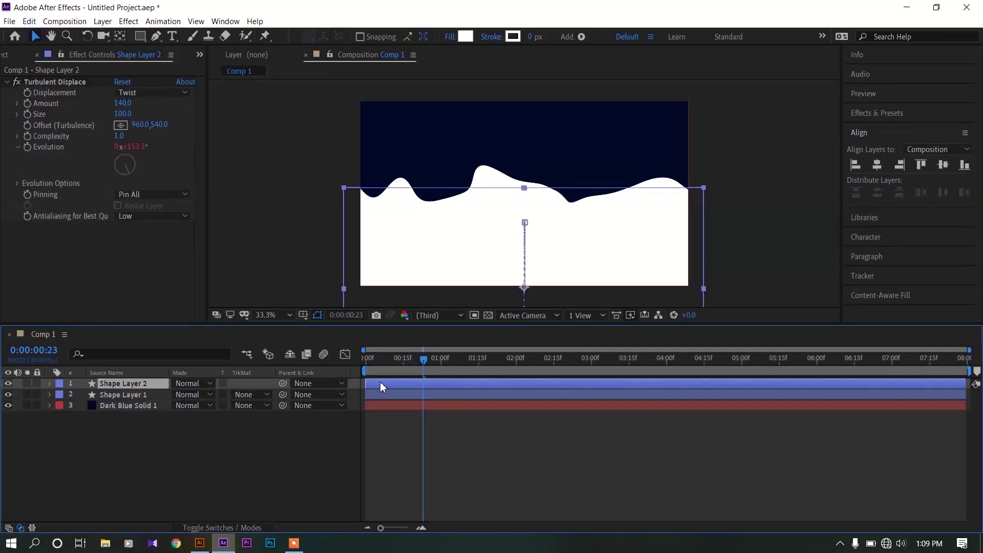
drag(380, 383, 384, 383)
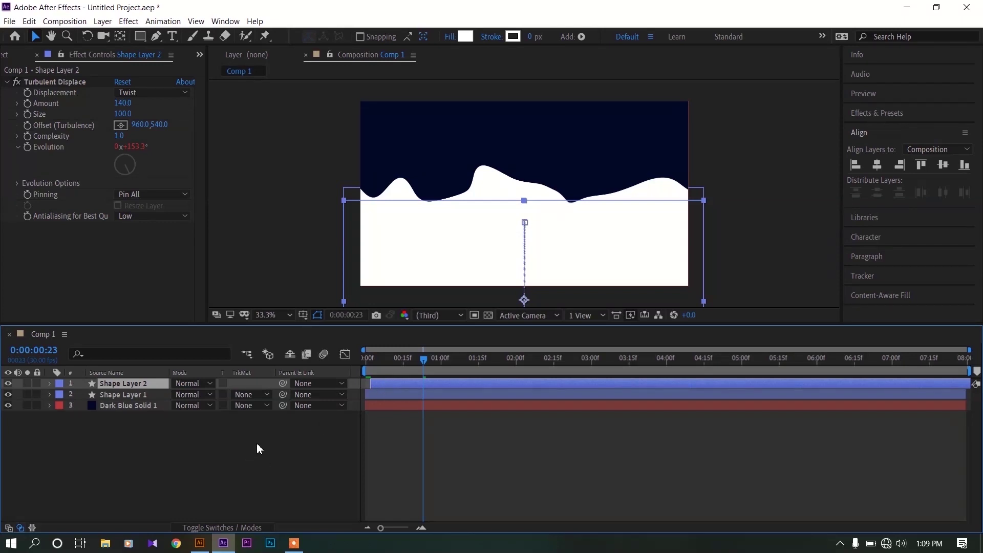
- Fill the copy light blue #33D2F4 and preview both waves
click(466, 37)
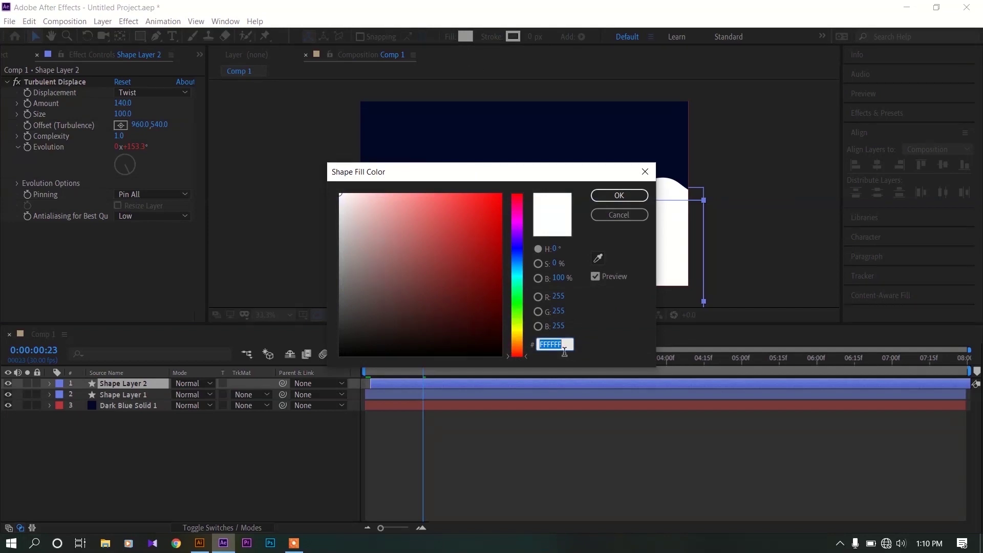
text(33D2F4)
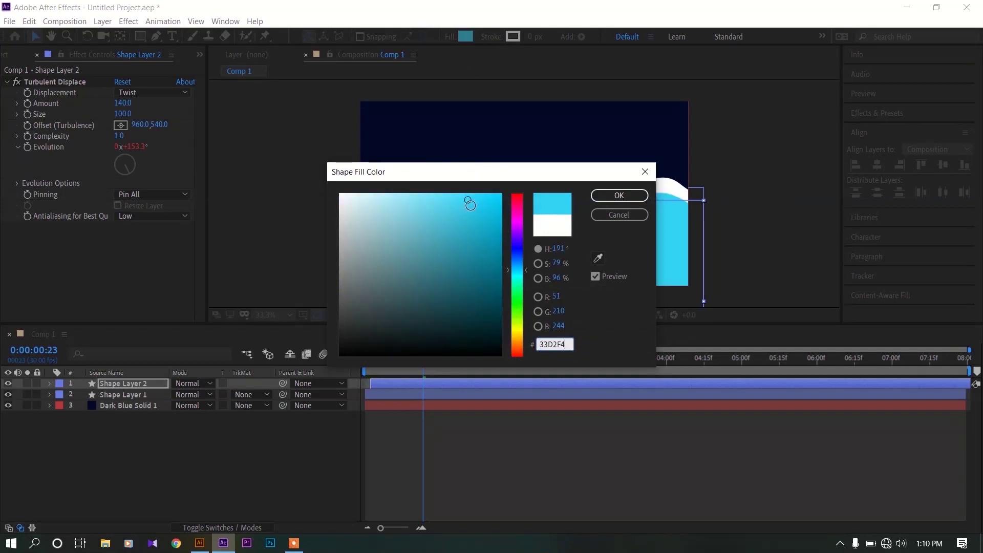
click(619, 195)
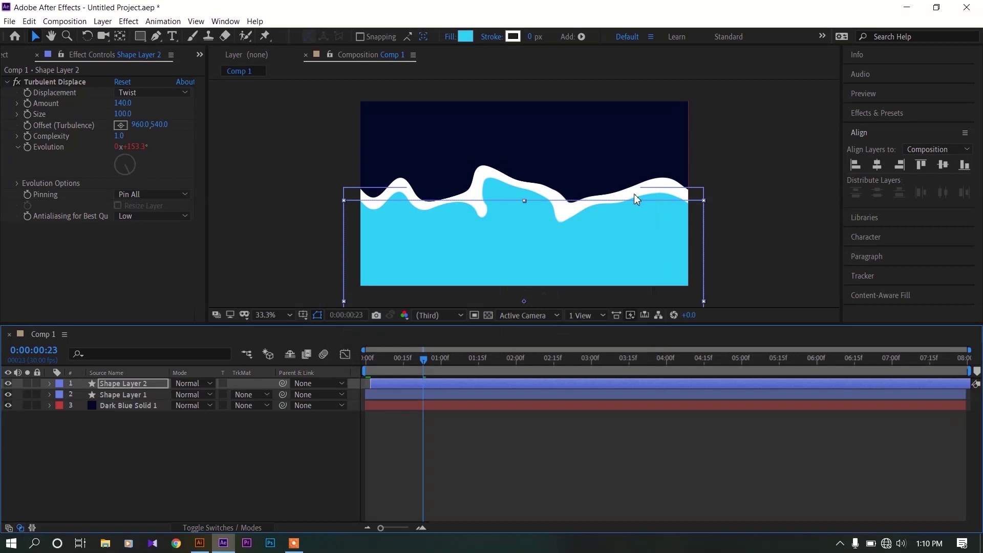
drag(427, 360, 330, 366)
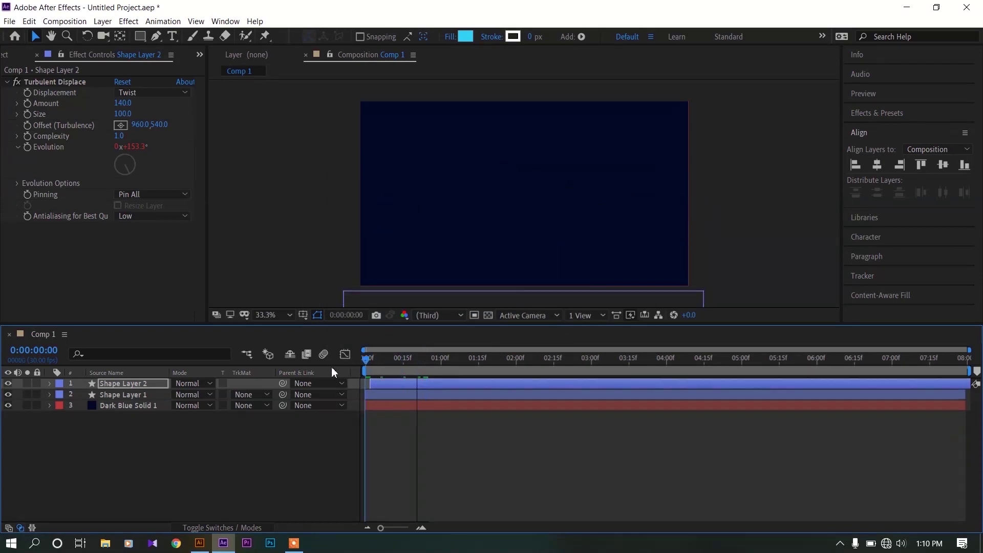
key(space)
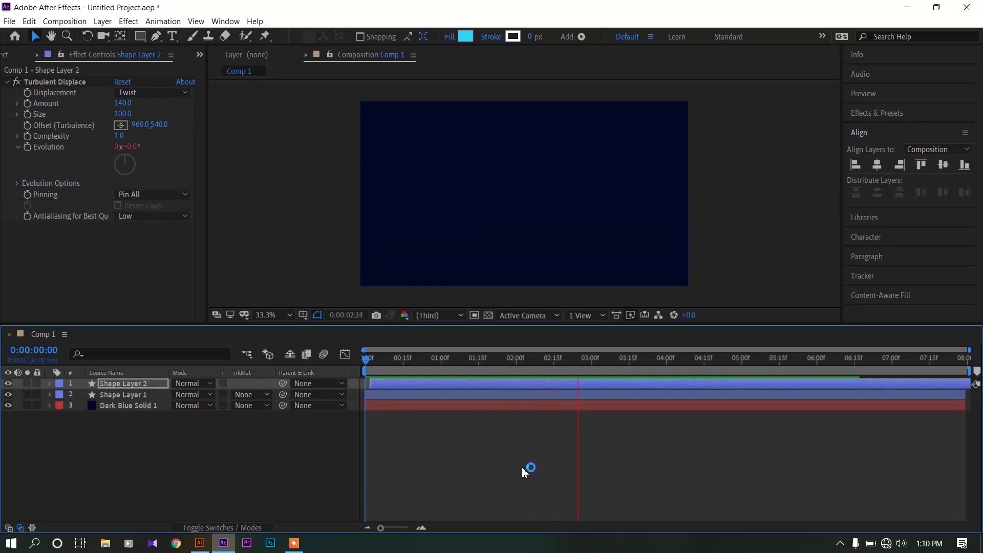
key(space)
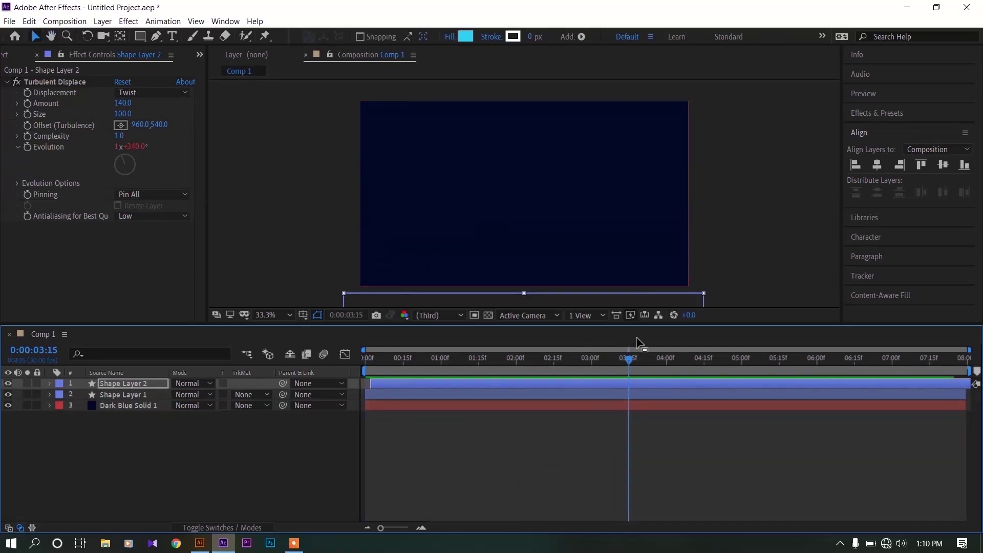
drag(614, 364, 405, 366)
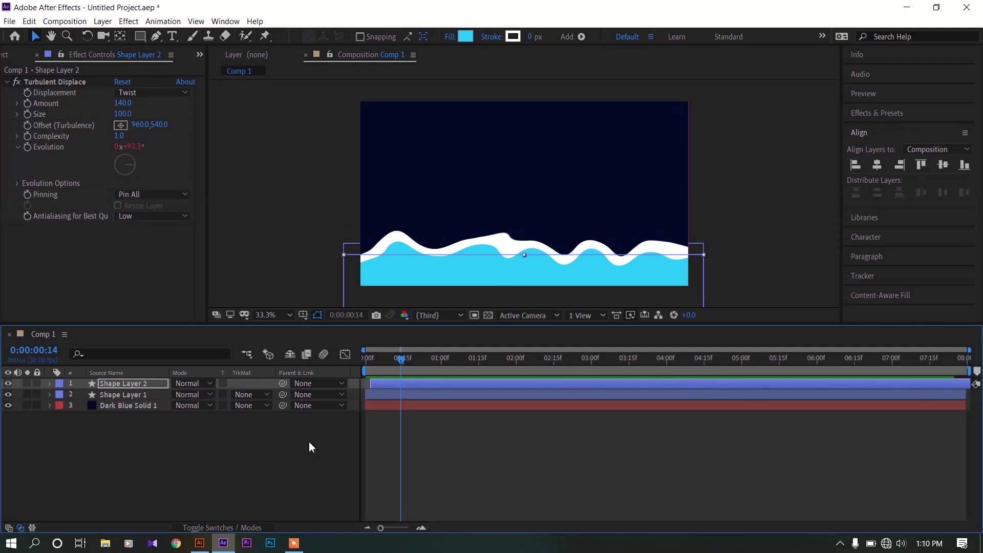
- Add a text layer reading MOTION, centred horizontally and vertically in the comp
click(275, 456)
right_click(259, 462)
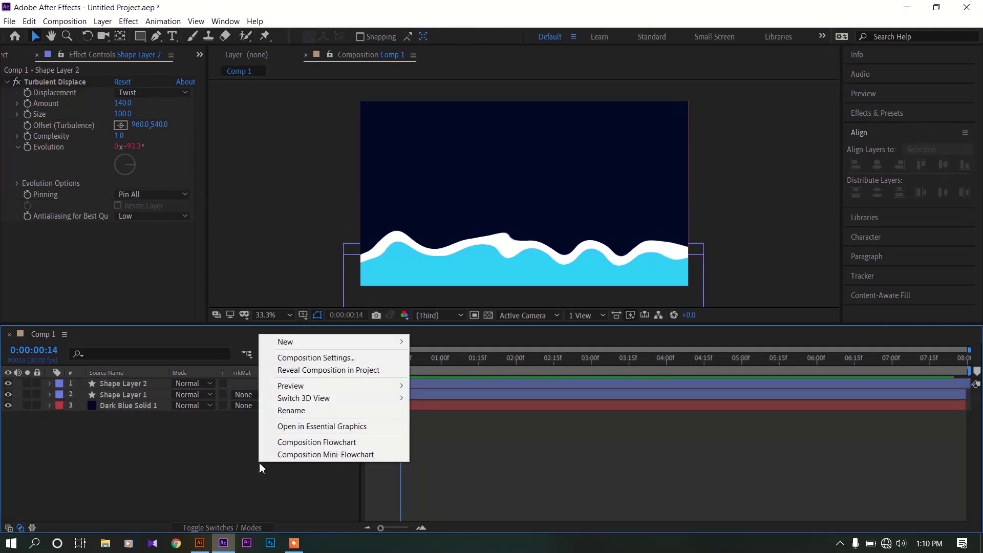
mouse_move(334, 346)
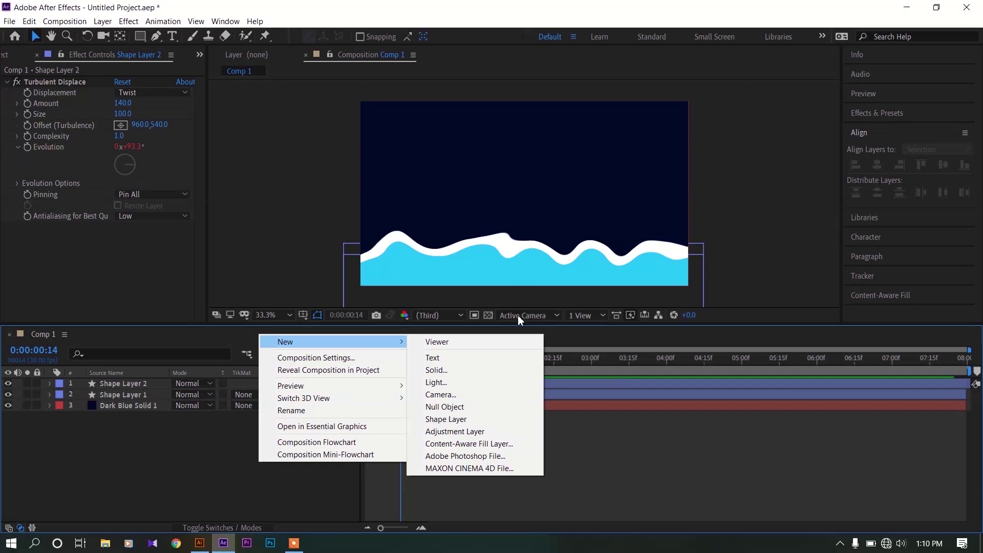
click(462, 365)
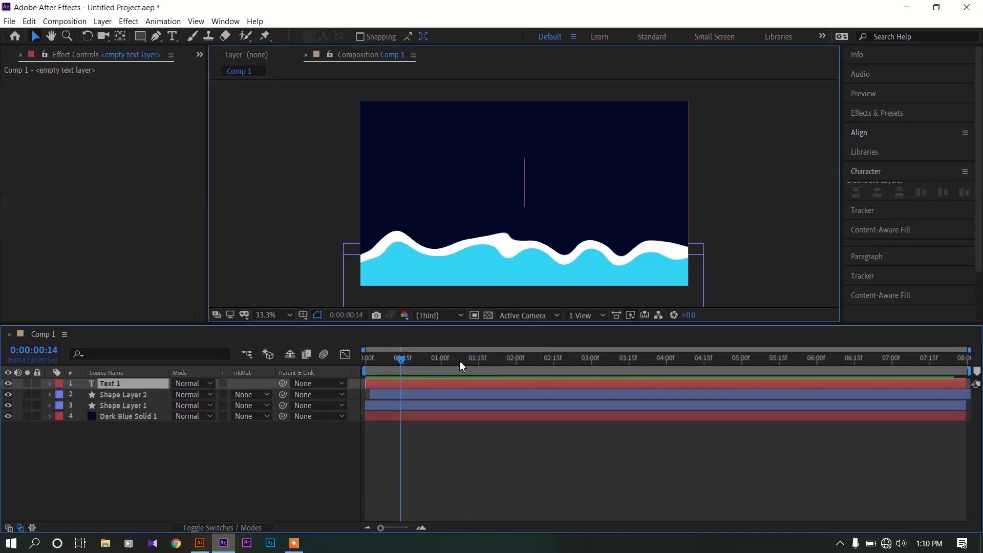
text(M)
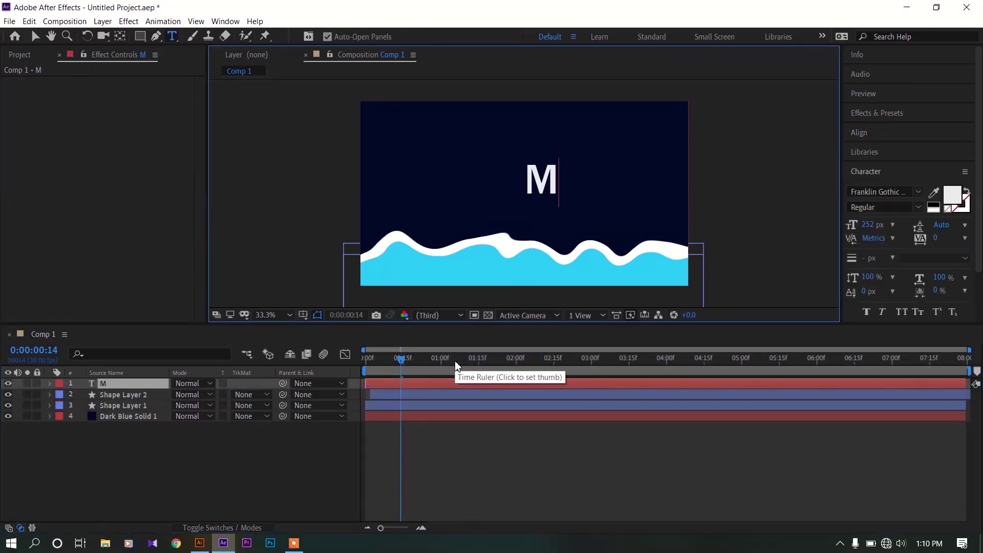
text(OTION)
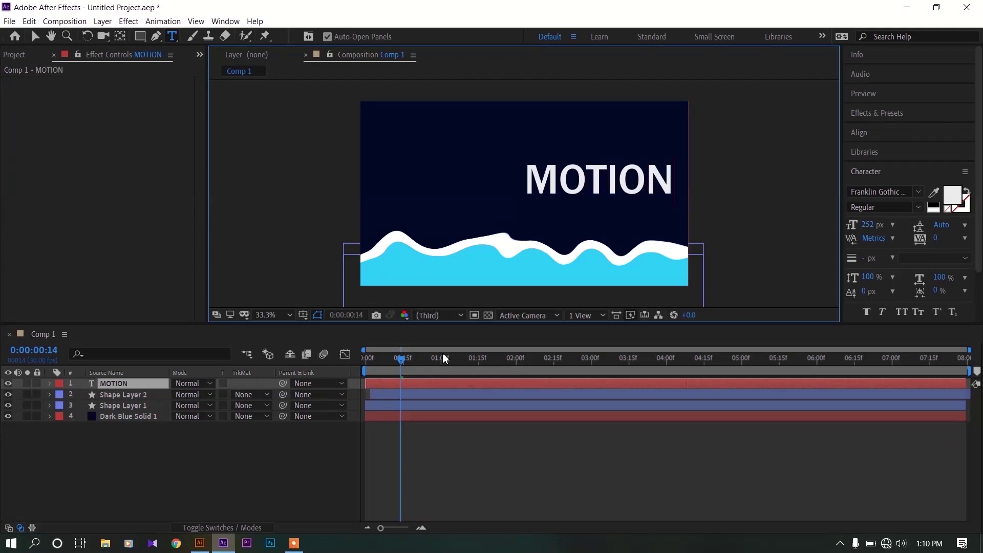
click(859, 133)
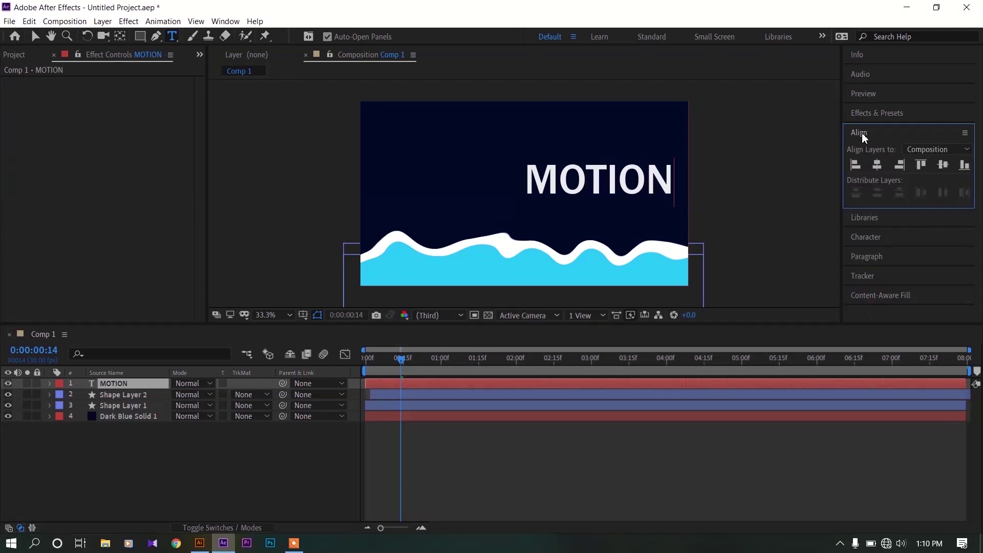
click(871, 168)
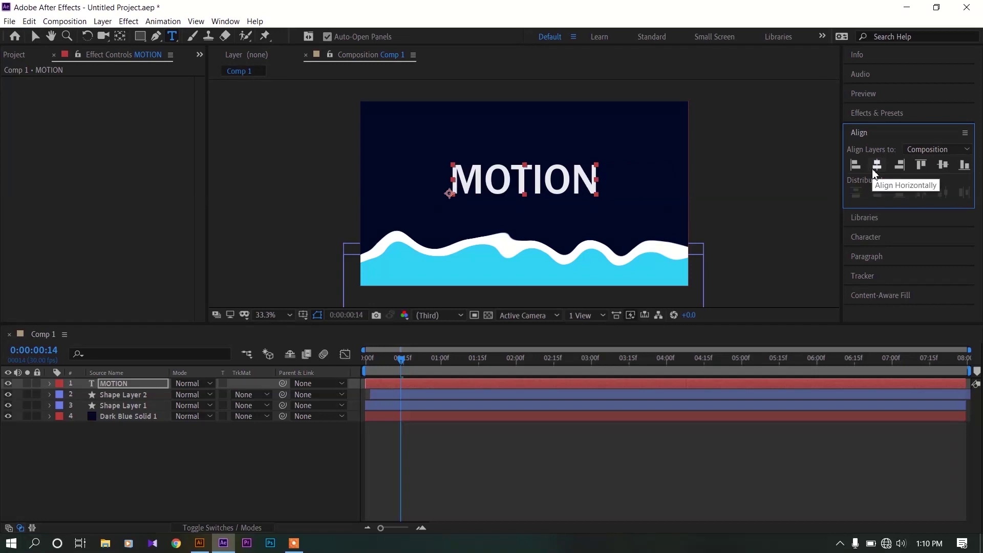
click(936, 164)
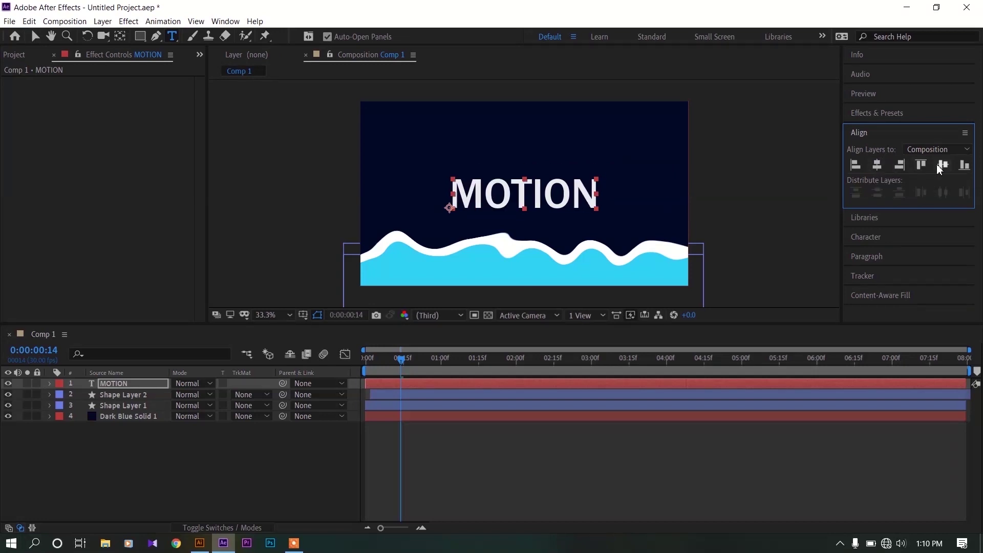
- Make the MOTION layer start at 0:00:01:08, after the wave covers the frame
click(287, 463)
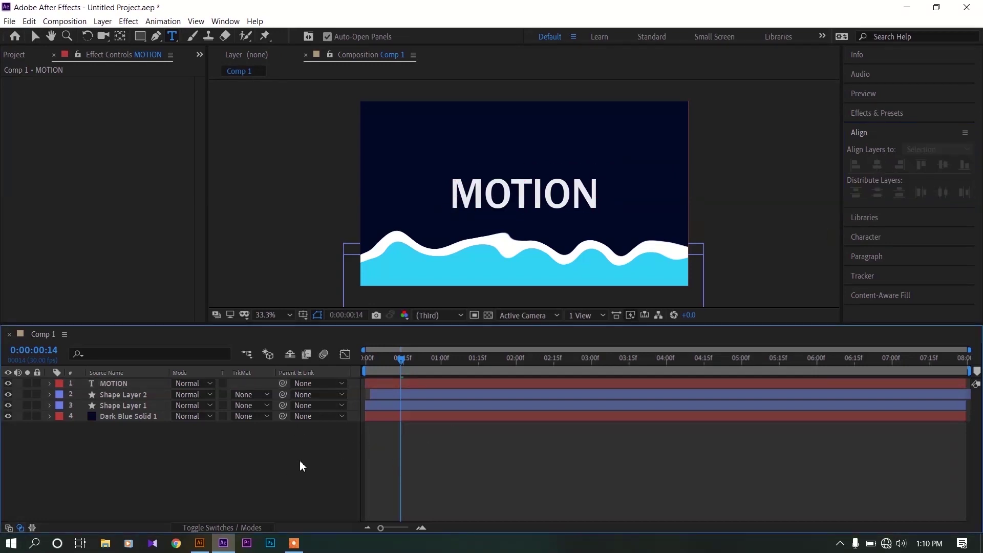
click(122, 383)
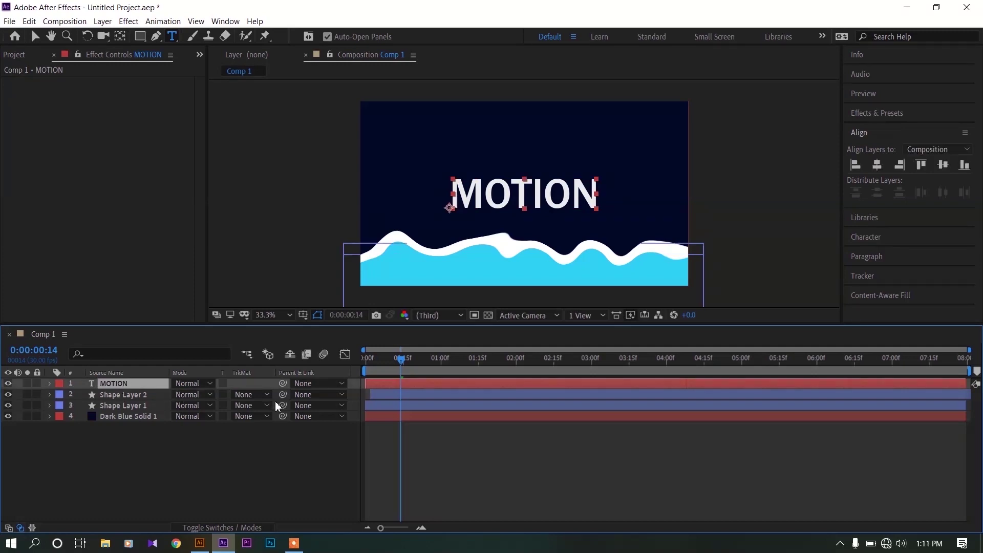
drag(401, 363, 461, 364)
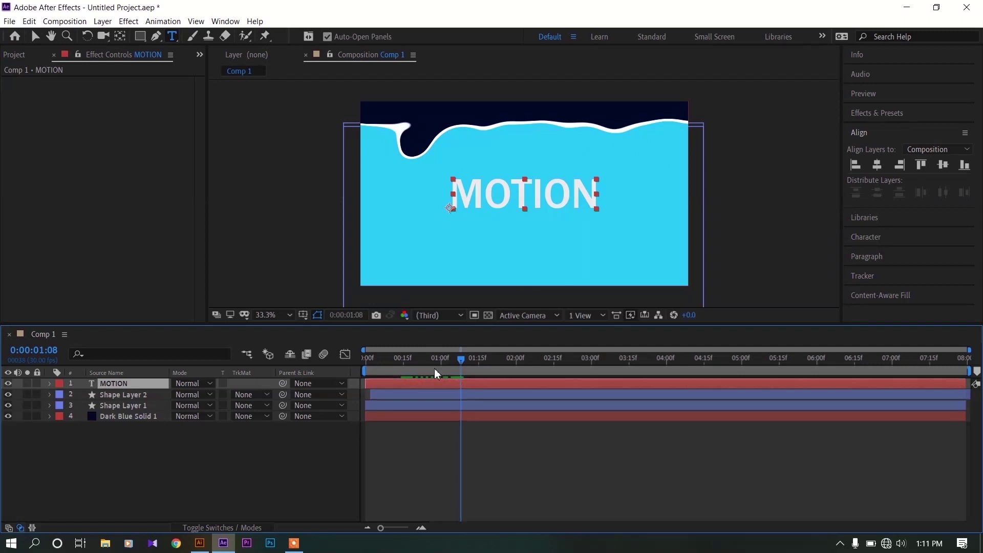
drag(403, 383, 498, 386)
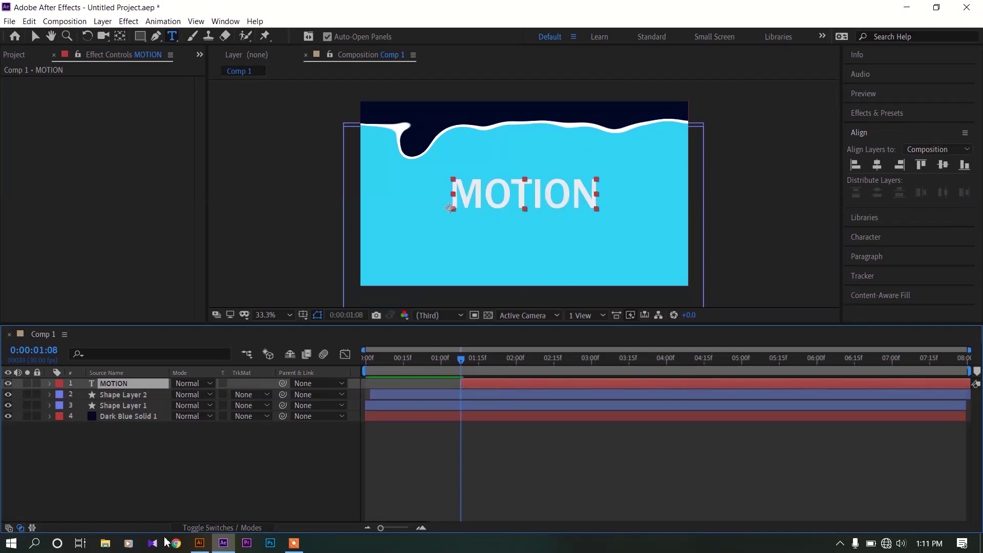
right_click(148, 455)
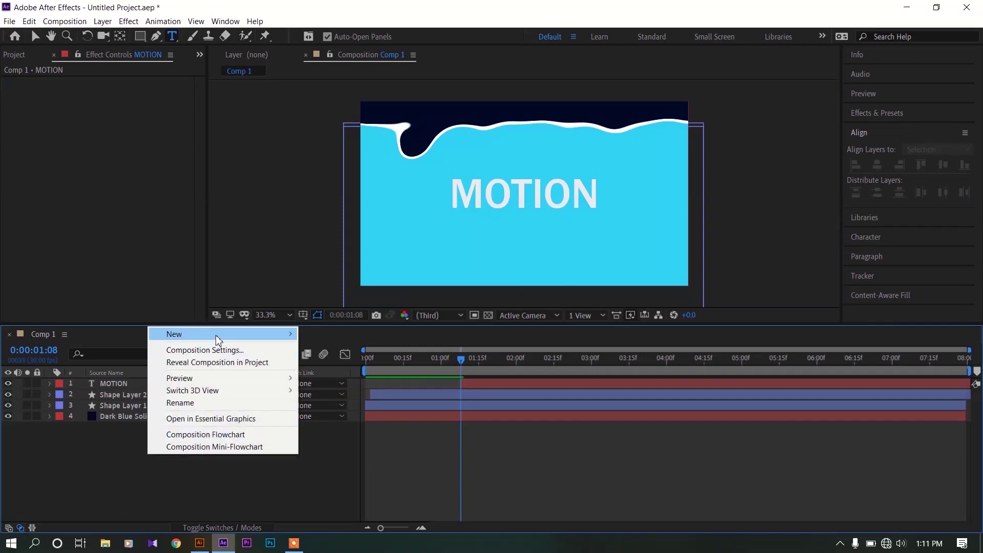
- Add Shape Layer 3, a wide white FFFFFF rectangle bar just below MOTION
mouse_move(219, 339)
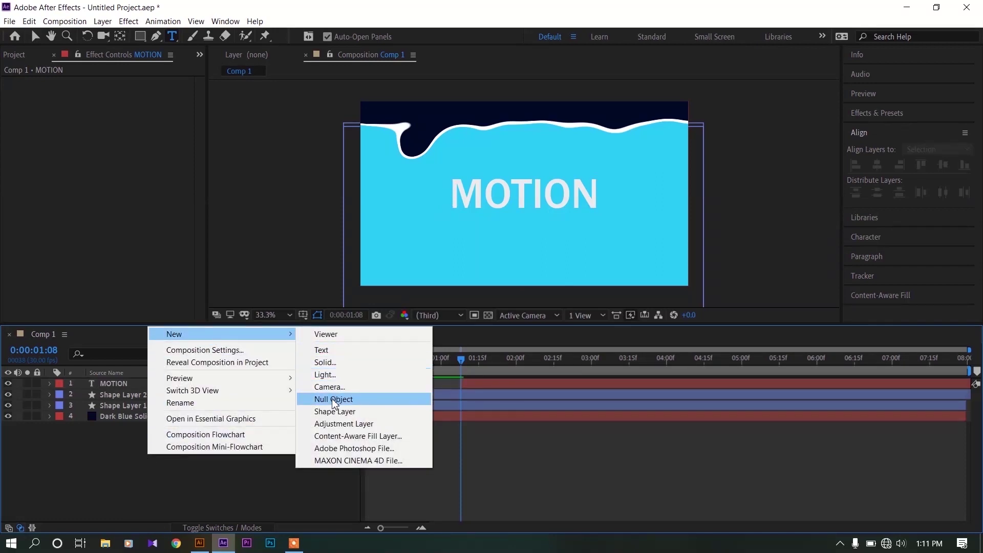
click(337, 412)
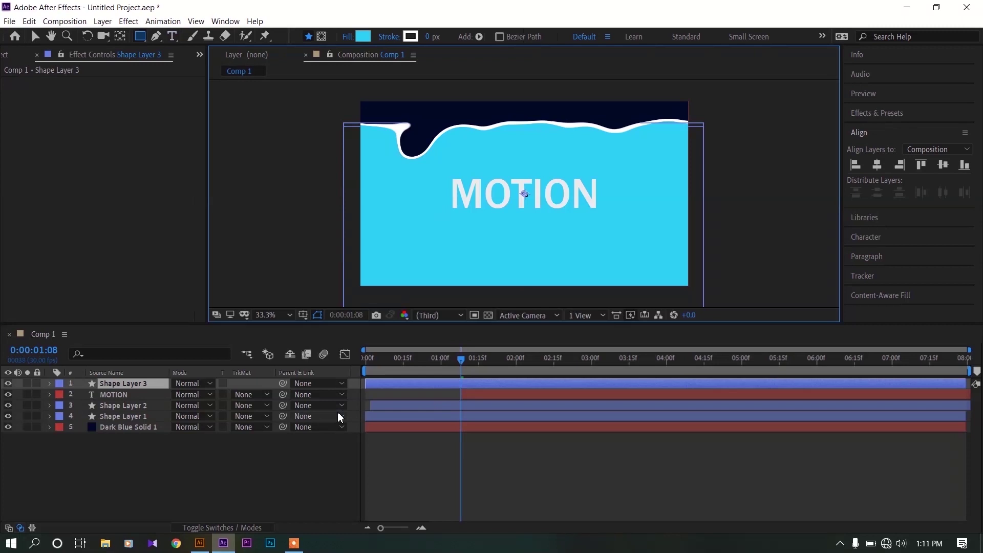
mouse_move(416, 227)
mouse_down()
mouse_move(450, 241)
mouse_move(637, 264)
mouse_move(631, 254)
mouse_up()
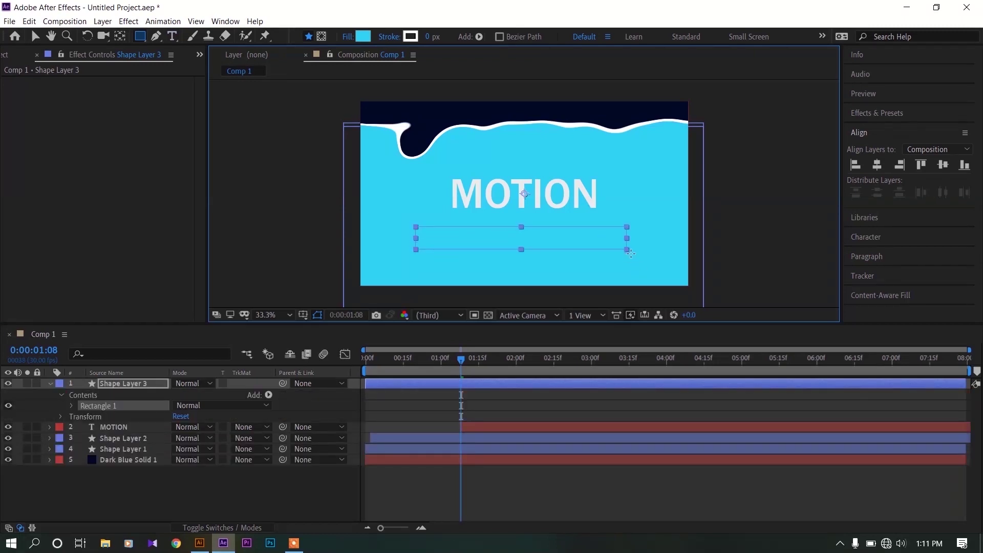
click(366, 36)
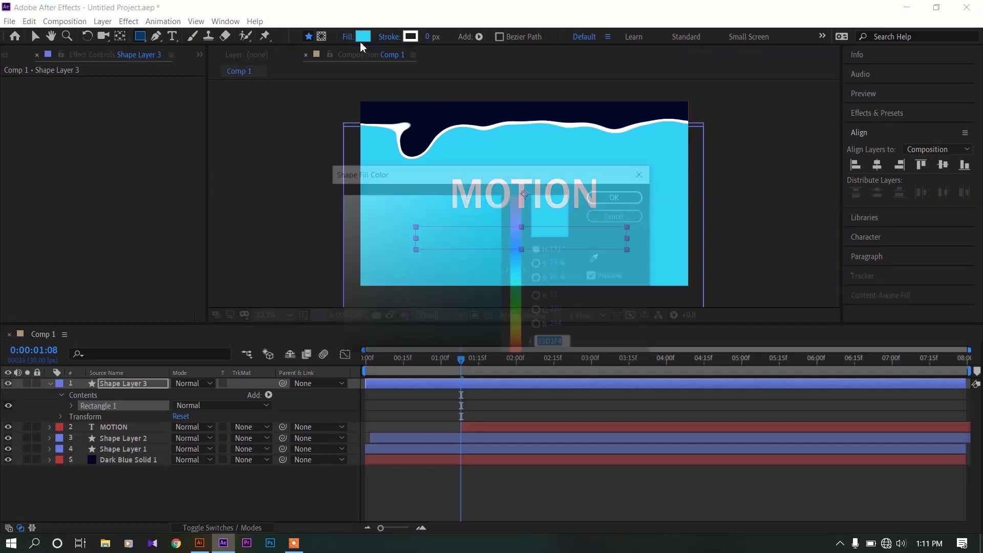
drag(373, 246, 320, 179)
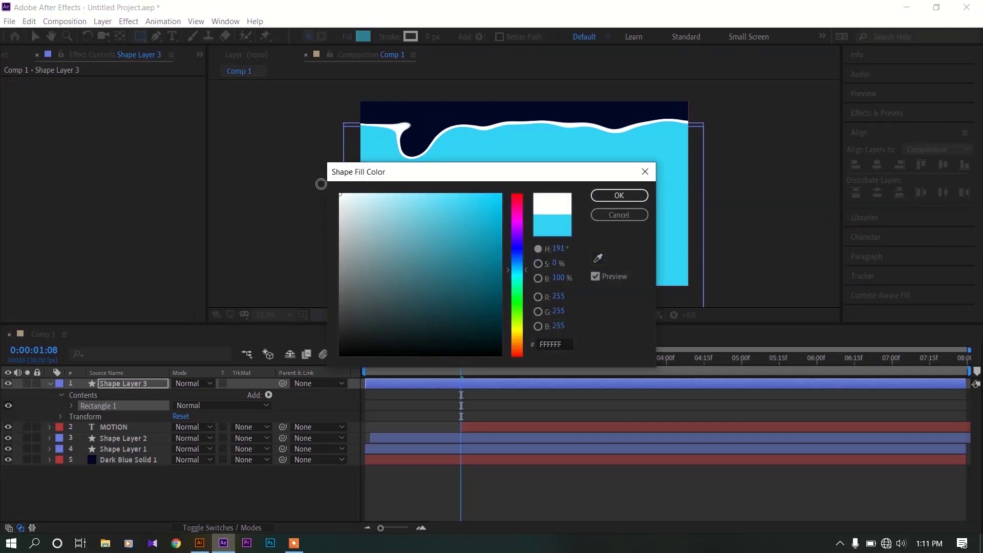
click(632, 195)
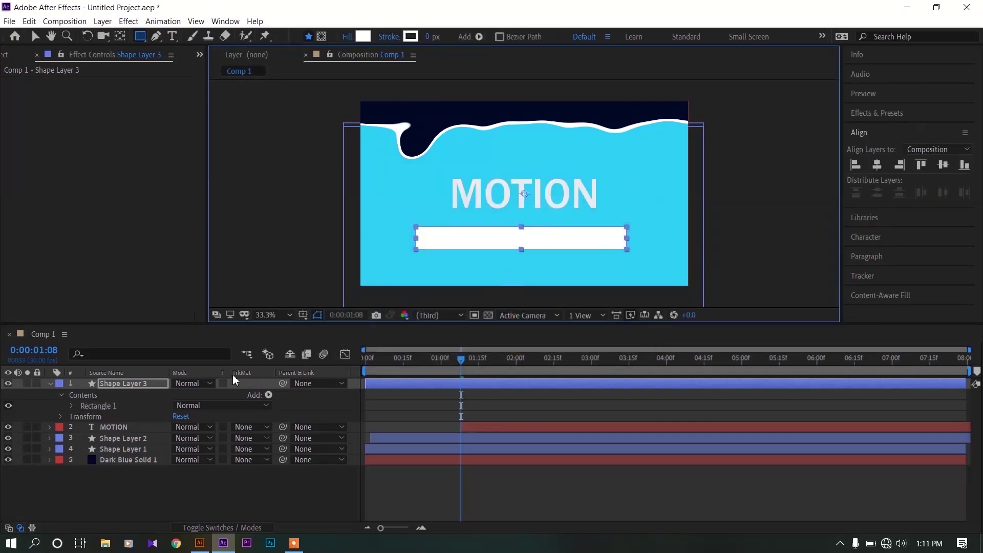
key(ctrl+grave)
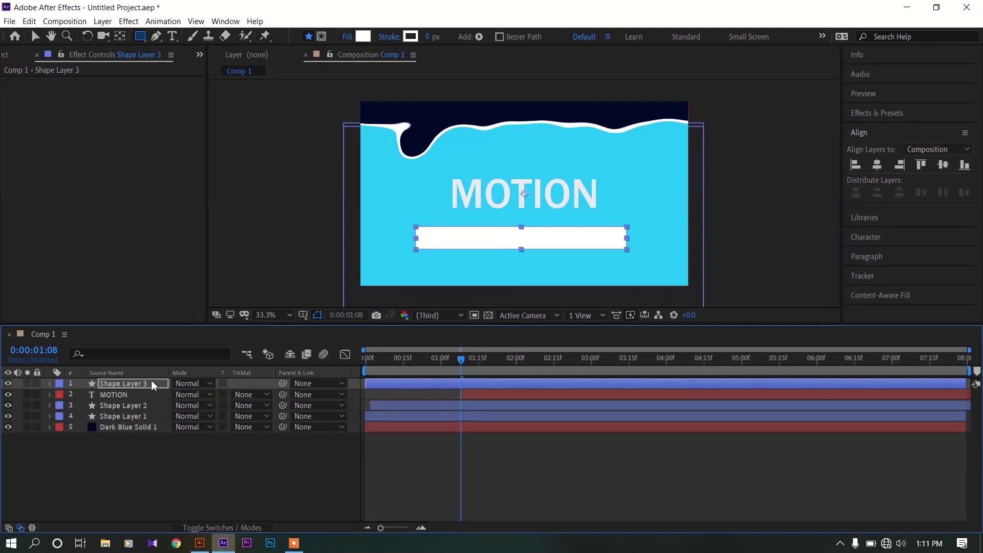
- Keyframe the bar's Position from 960,540 at 1:27 to 960,268 at 3:00
key(p)
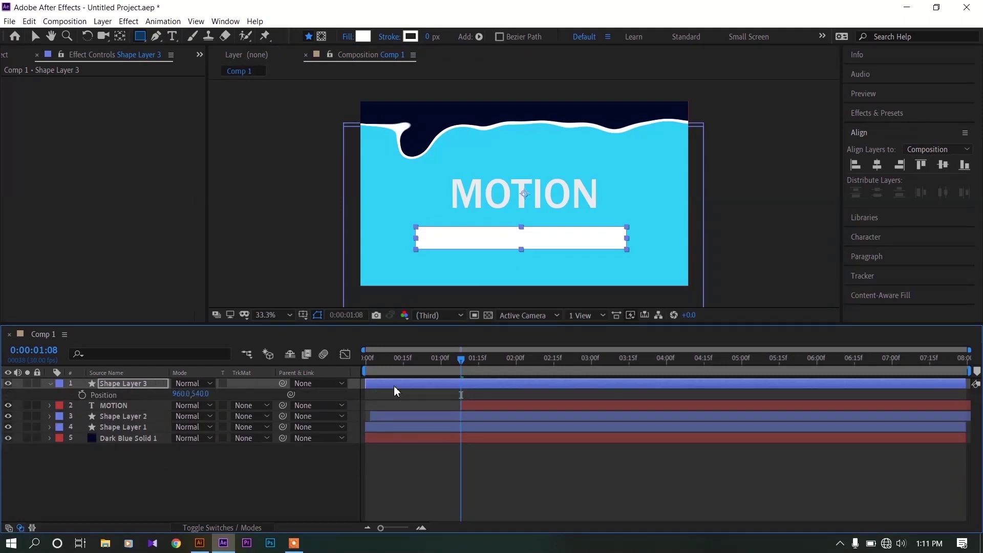
drag(459, 357, 507, 370)
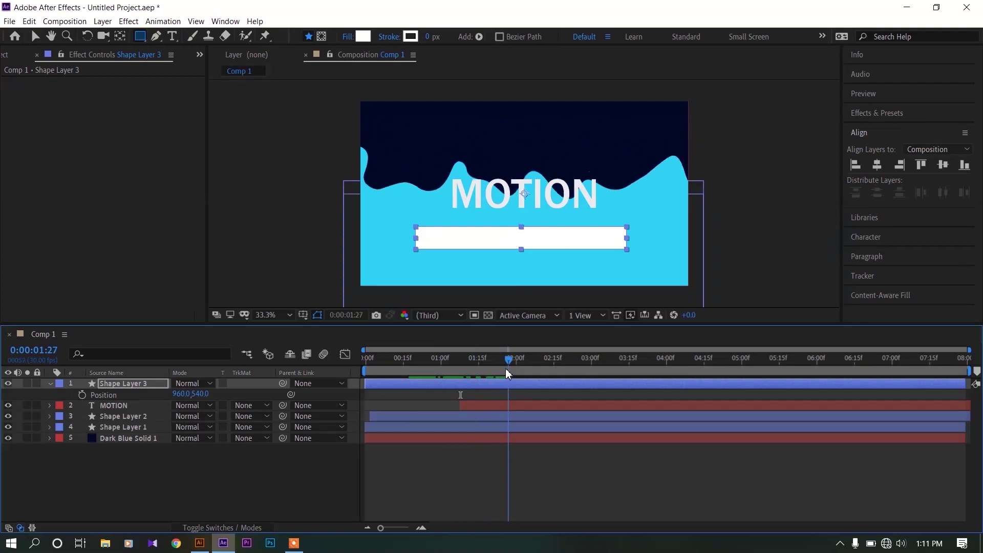
click(83, 395)
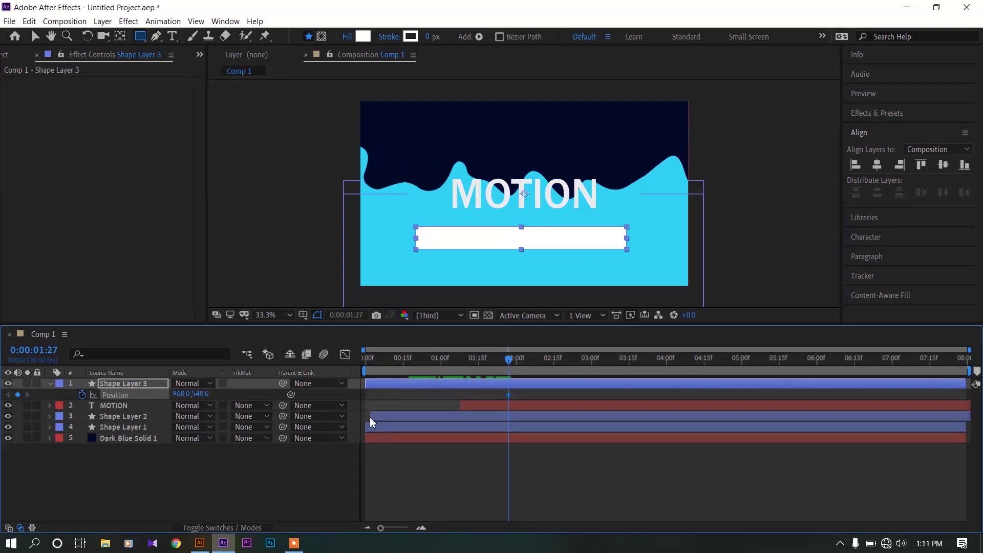
drag(509, 361, 595, 366)
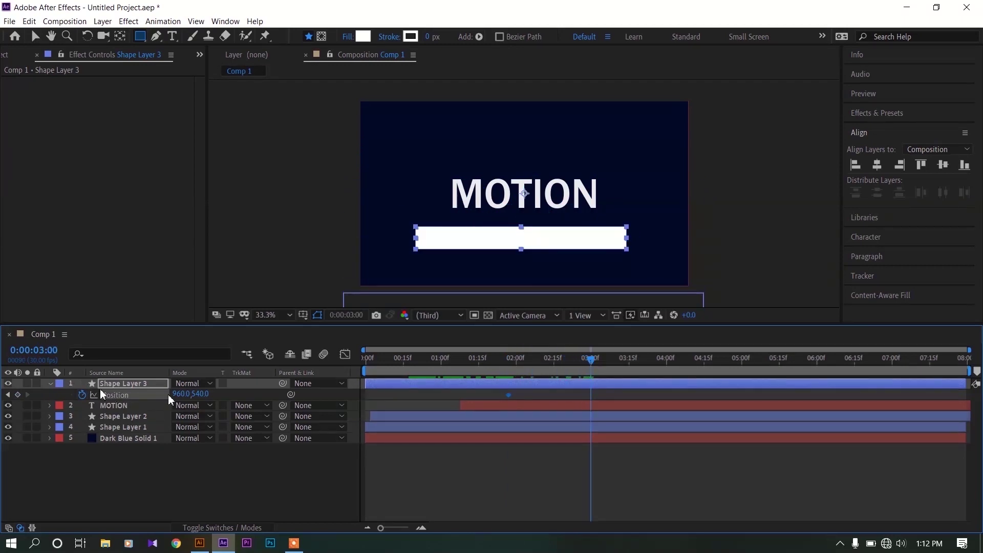
drag(202, 394, 225, 418)
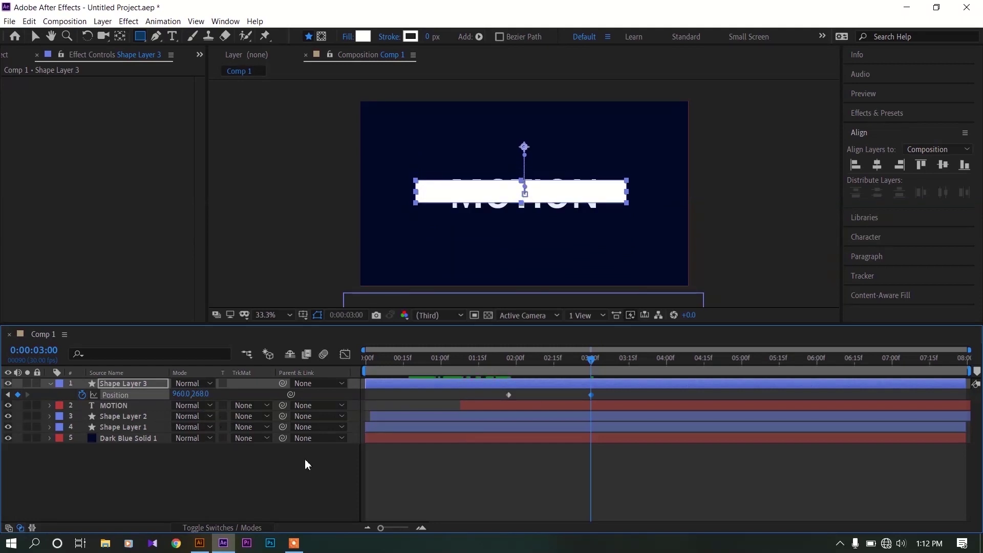
- Apply Easy Ease to both of the bar's Position keyframes
drag(496, 392, 598, 401)
right_click(589, 393)
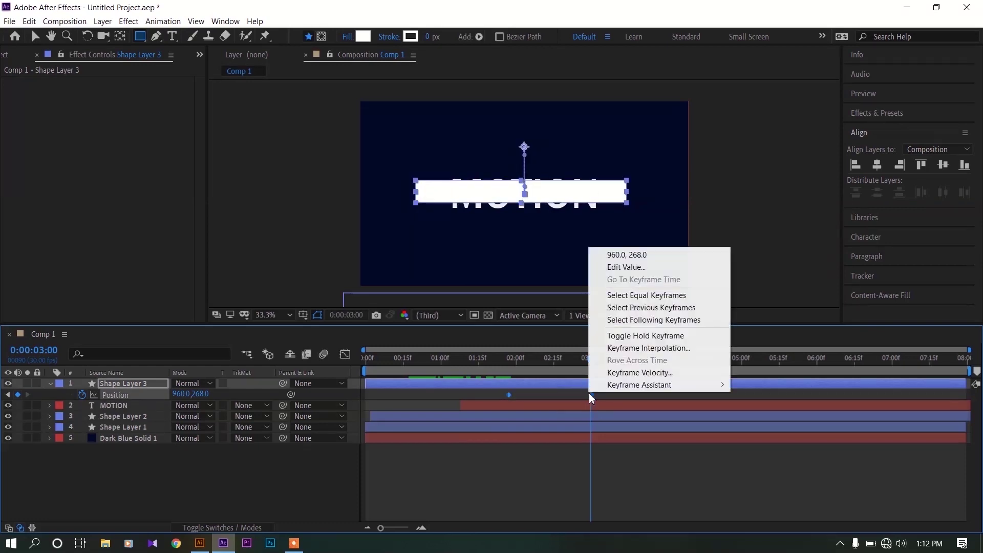
mouse_move(669, 385)
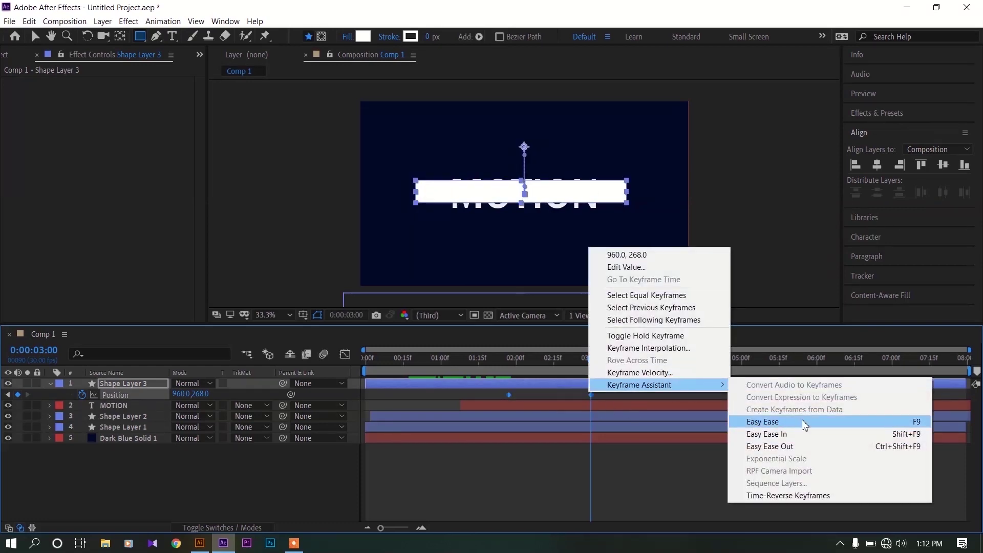
click(773, 424)
click(520, 479)
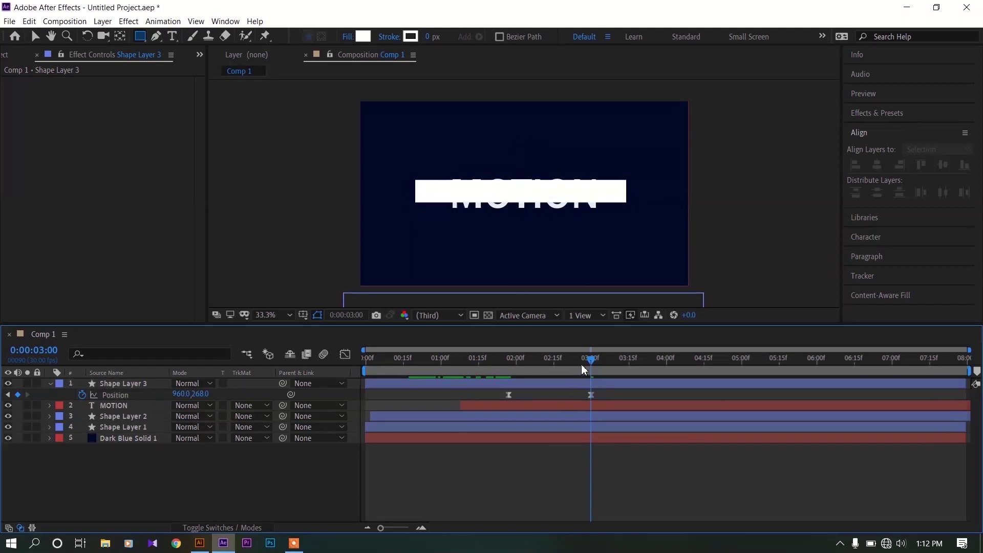
- Preview the bar rising over MOTION and scrub back to about 2:13
drag(592, 367, 468, 377)
key(space)
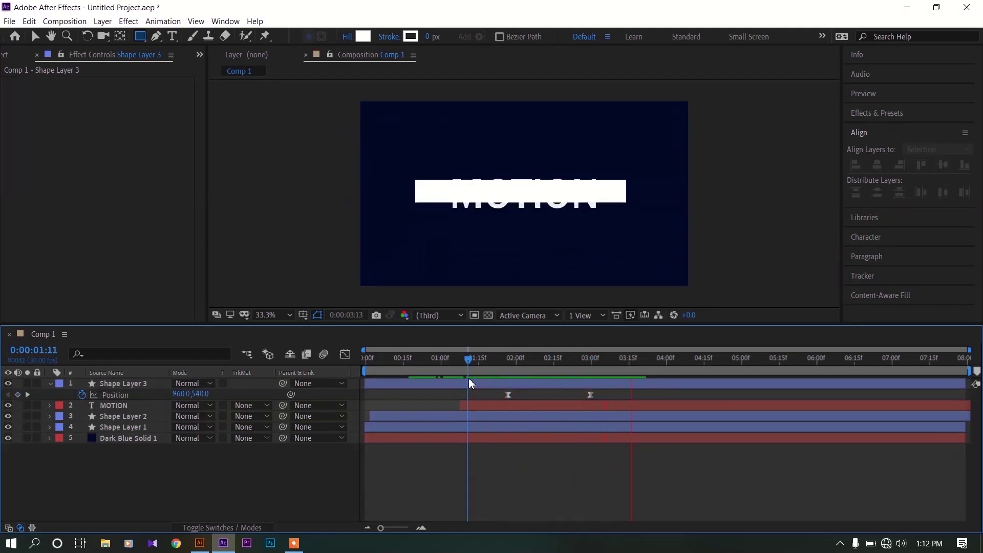
key(space)
drag(646, 359, 548, 379)
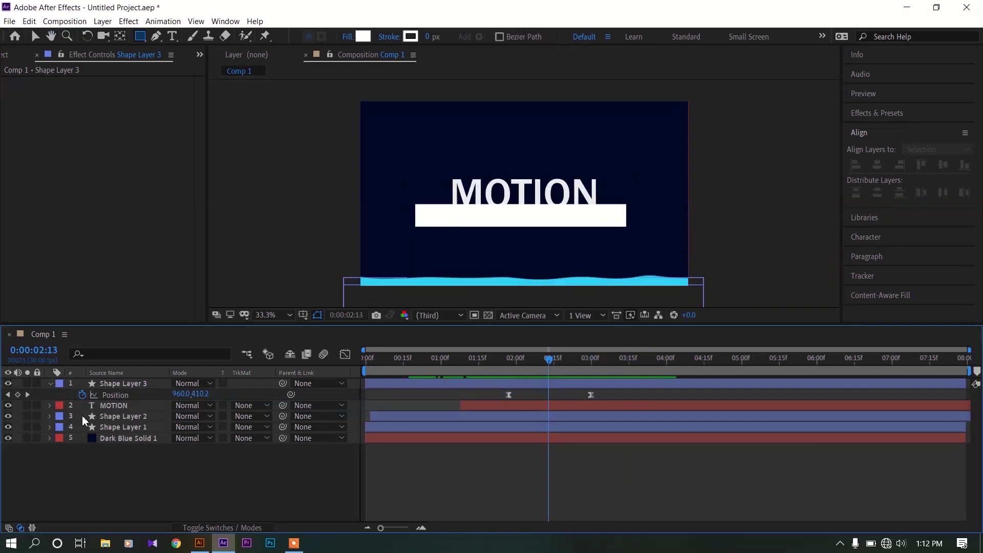
- Paste Shape Layer 2's Turbulent Displace effect (Twist, Amount 140) onto Shape Layer 3
click(50, 384)
click(128, 406)
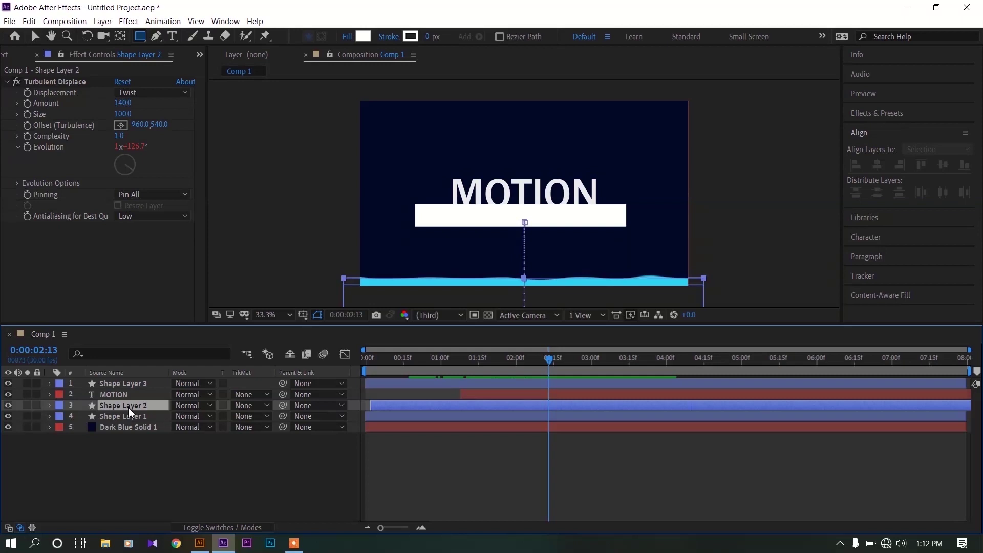
key(F2)
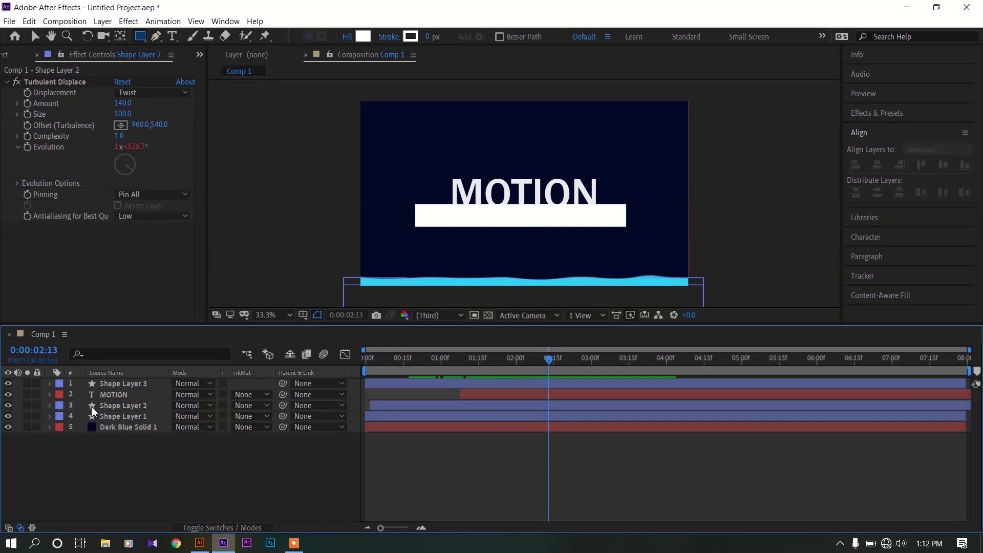
click(49, 84)
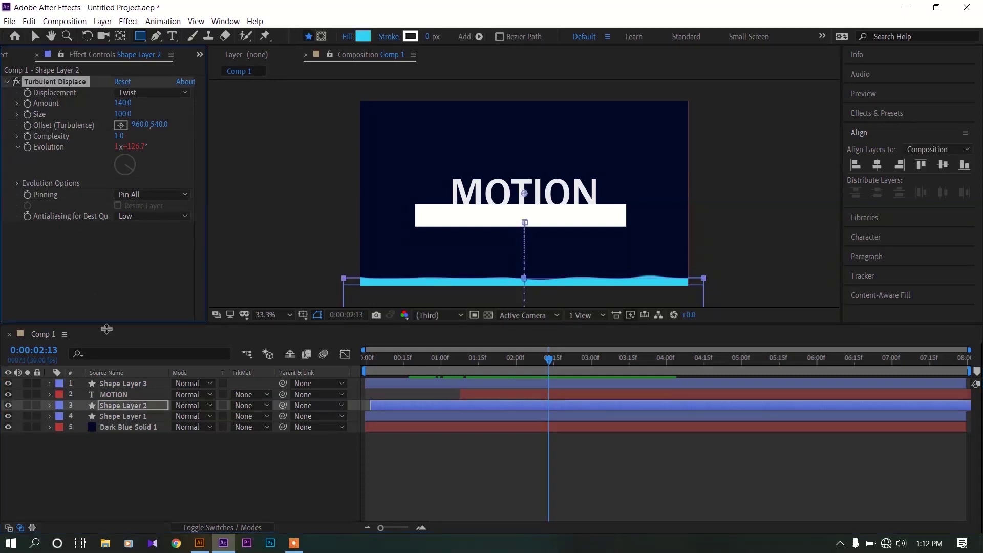
click(49, 385)
click(49, 384)
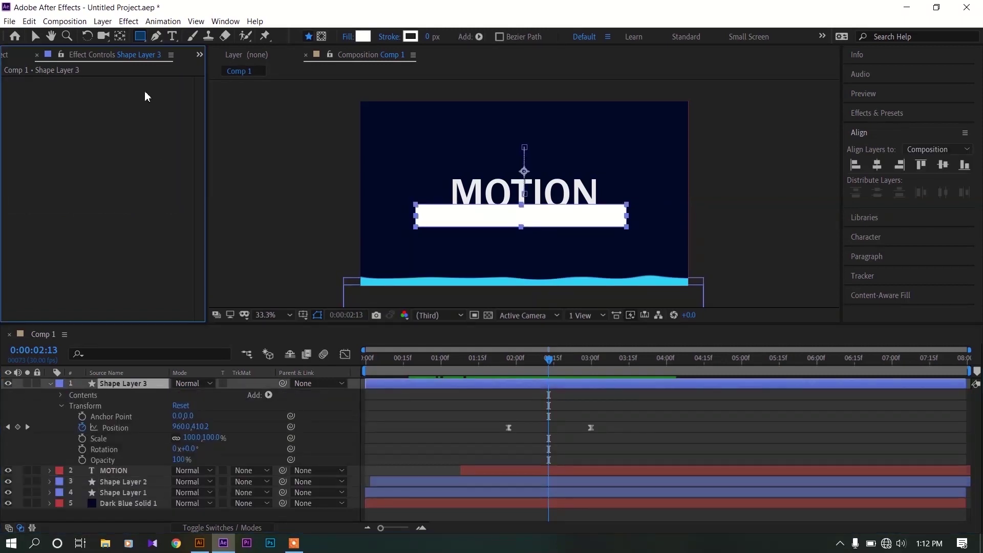
key(ctrl+v)
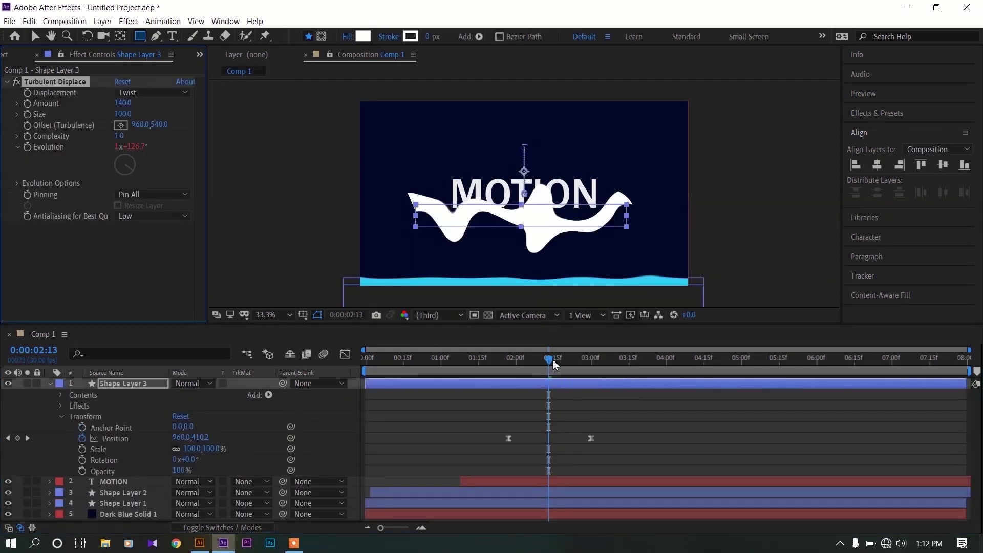
- Preview the rippling white bar between 0:00:01:15 and 0:00:02:16
click(136, 392)
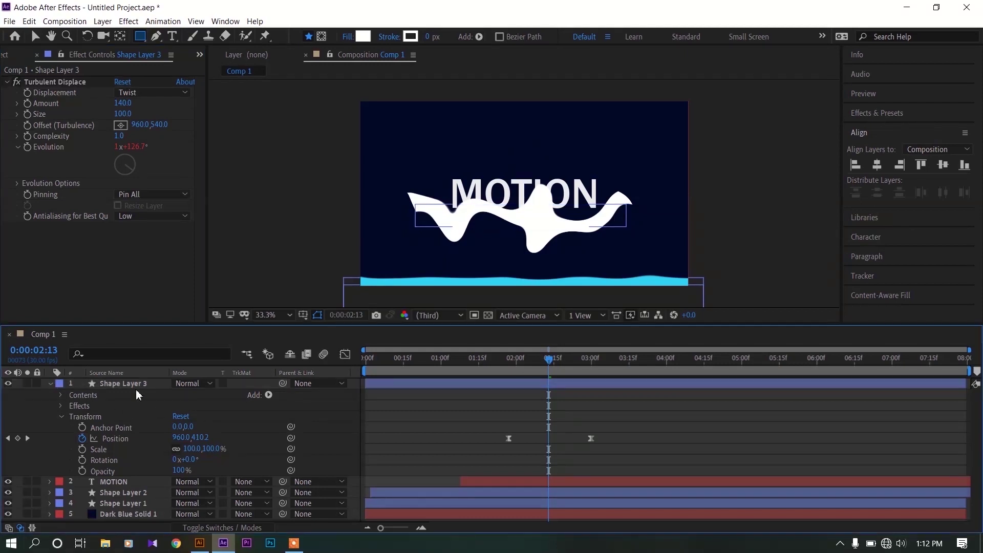
click(474, 368)
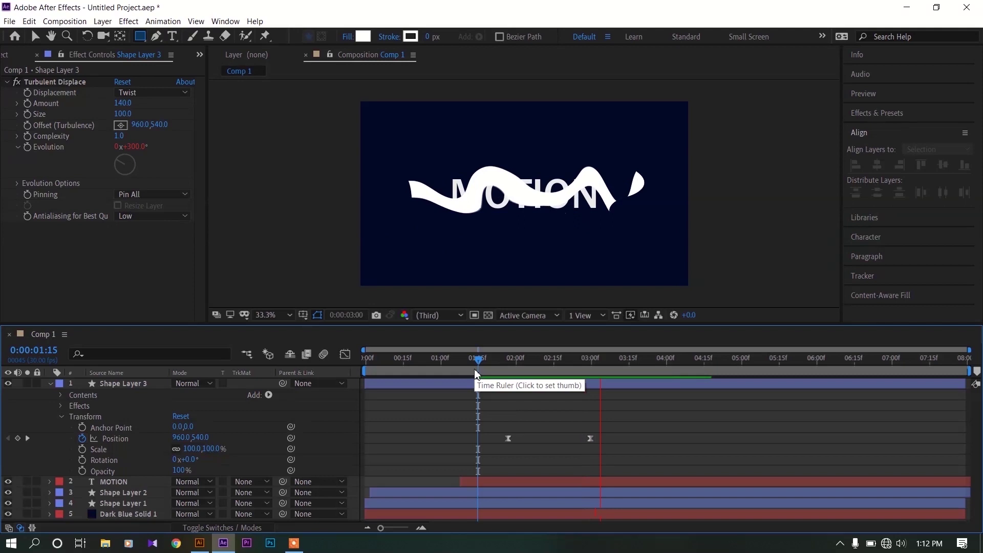
key(space)
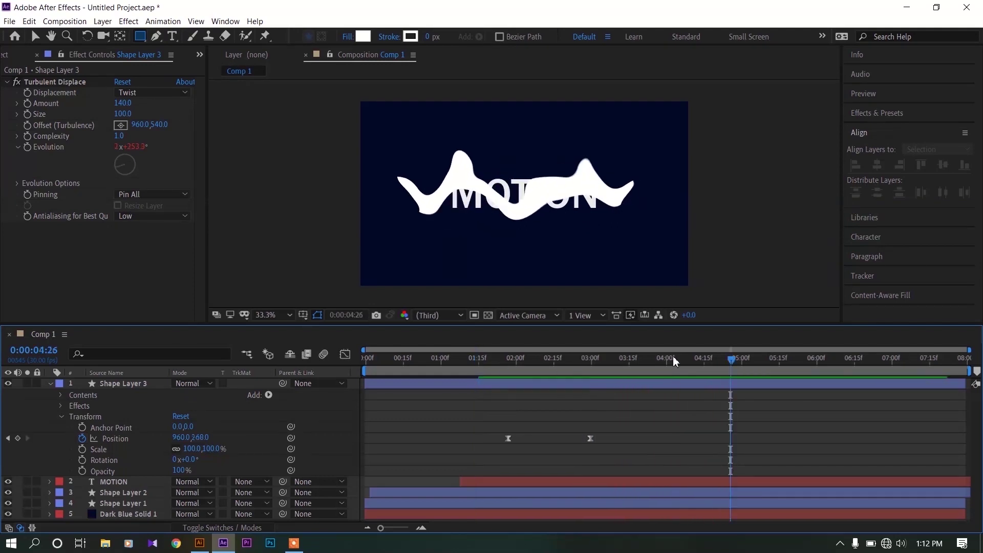
click(51, 384)
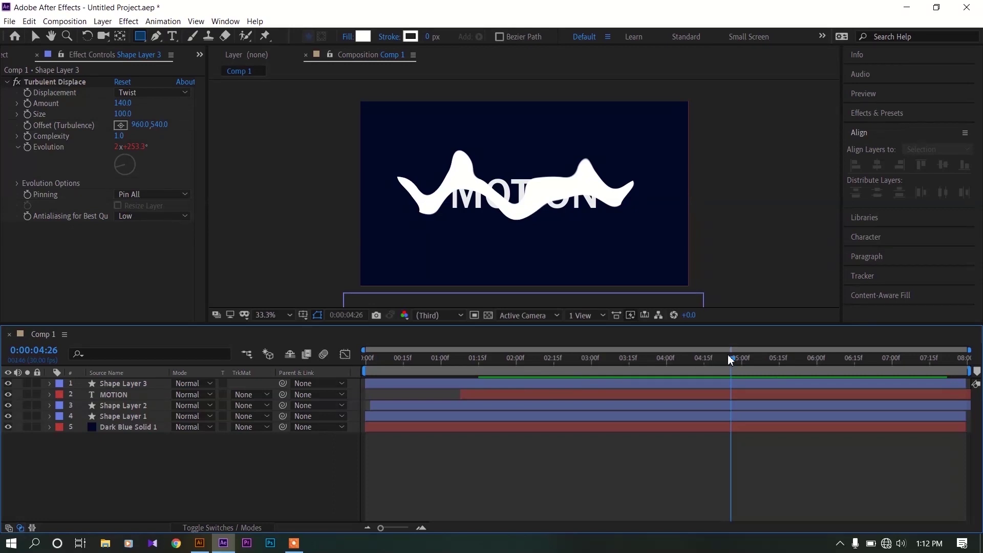
drag(730, 359, 556, 374)
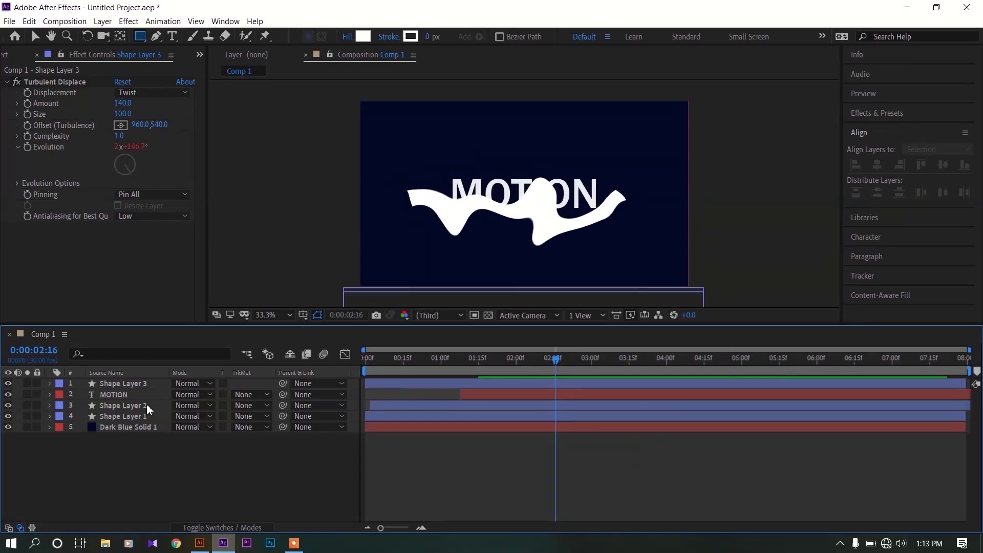
- Drag MOTION and Shape Layer 3 below Shape Layer 1, then check the wave at 0:00:01:23
click(126, 384)
click(127, 395)
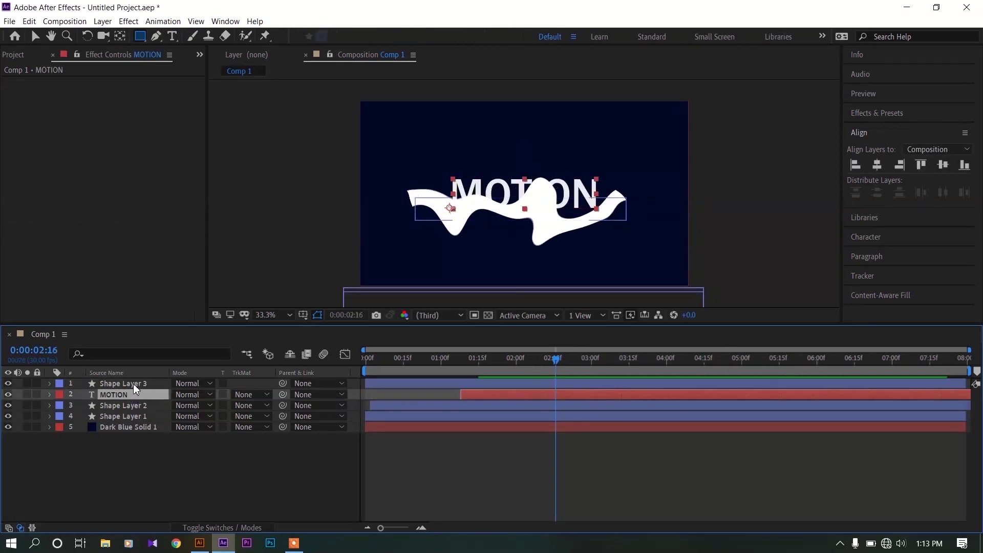
ctrl+click(133, 383)
drag(128, 393, 136, 428)
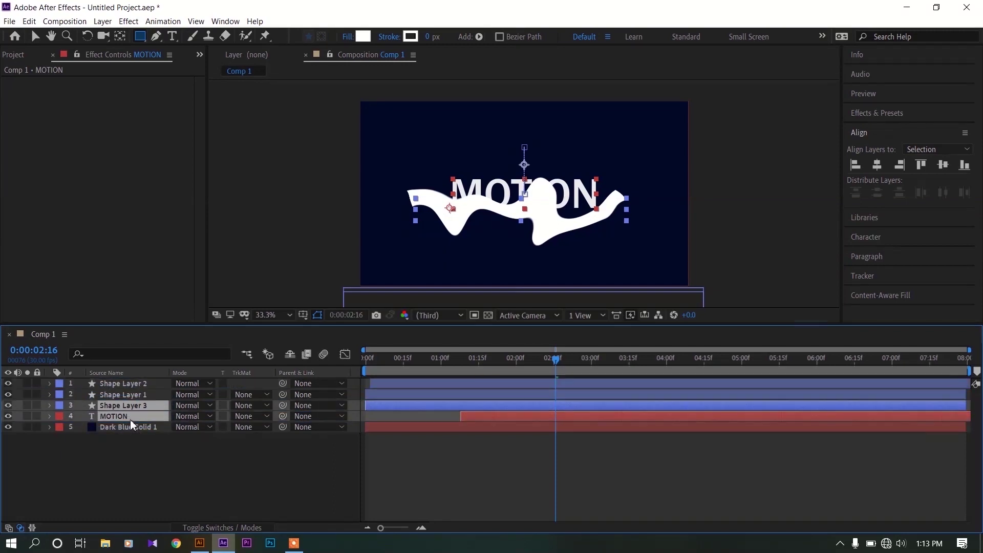
click(246, 442)
mouse_move(555, 360)
mouse_down()
mouse_move(486, 364)
mouse_move(558, 370)
mouse_up()
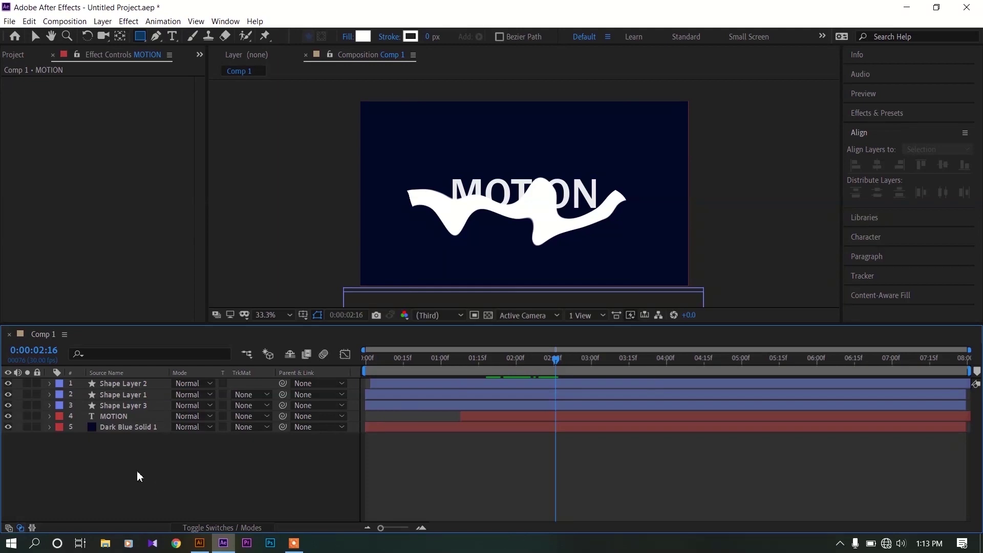
- Pre-compose the MOTION layer into a composition named 'MOTION text'
click(130, 416)
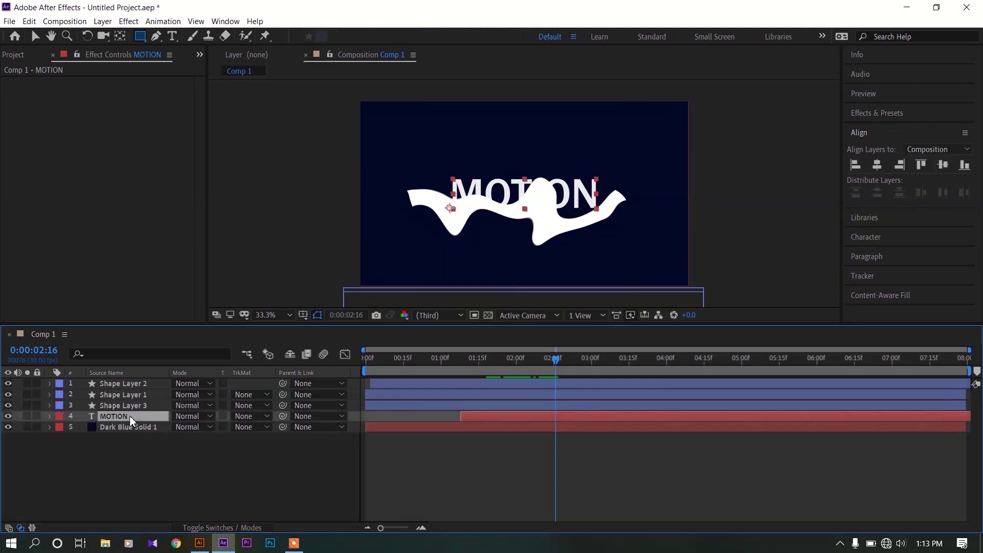
click(102, 21)
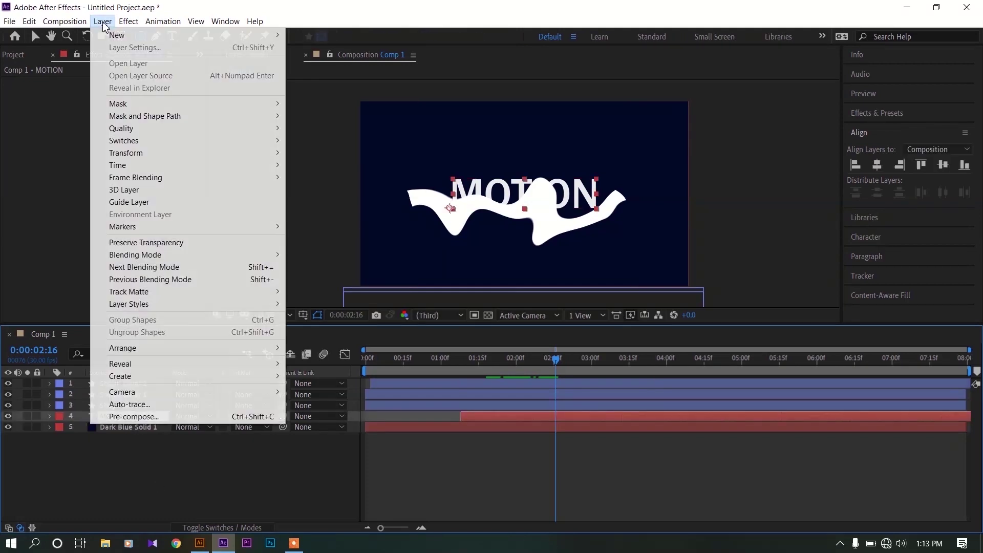
click(174, 417)
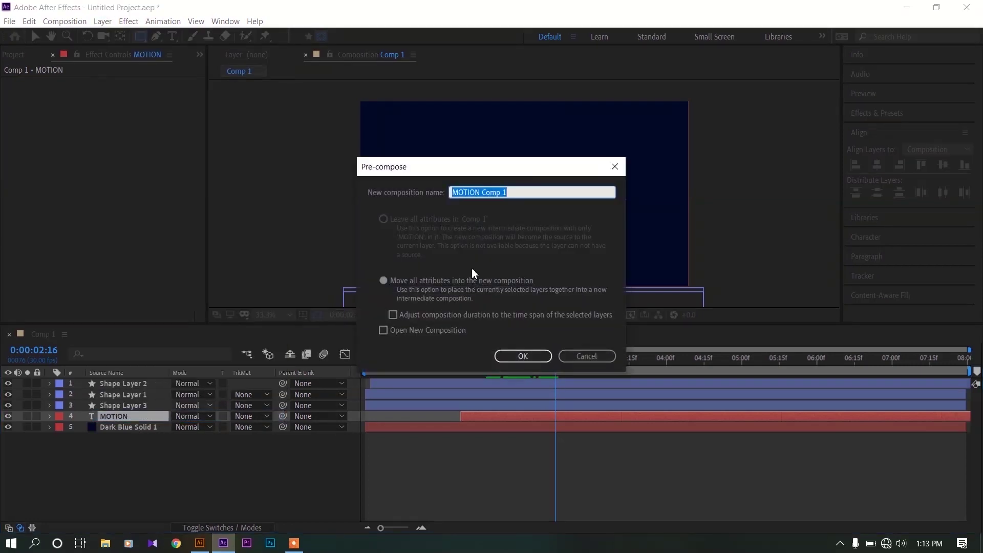
text(T)
key(Return)
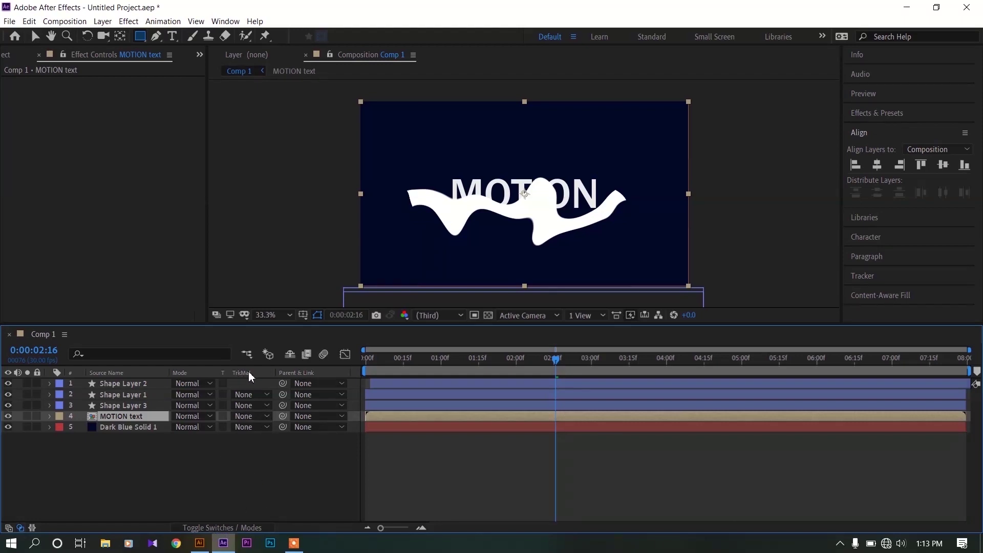
- Set MOTION text's track matte to Alpha Matte 'Shape Layer 3' and preview the wave-cut letters
click(218, 528)
click(216, 529)
click(261, 422)
click(260, 443)
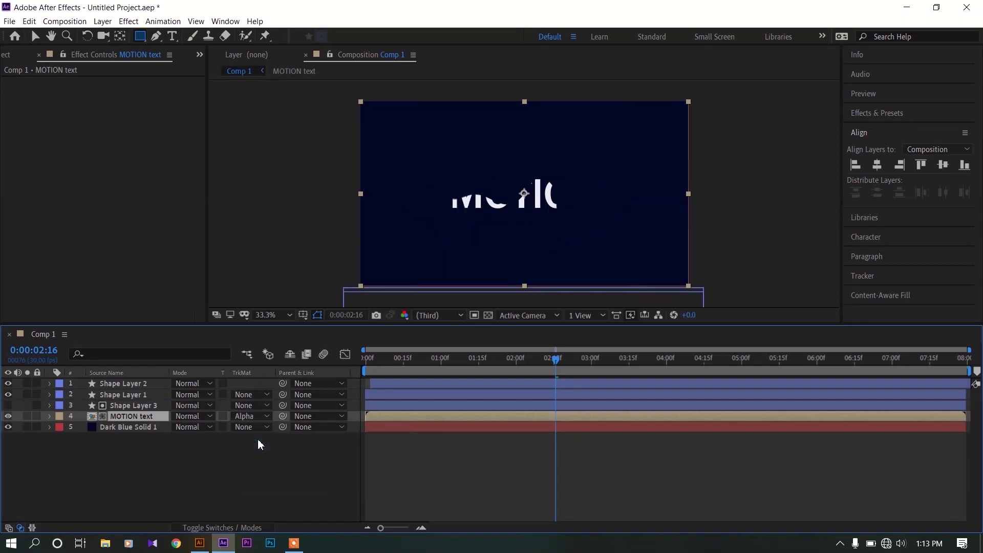
drag(554, 361, 479, 376)
key(space)
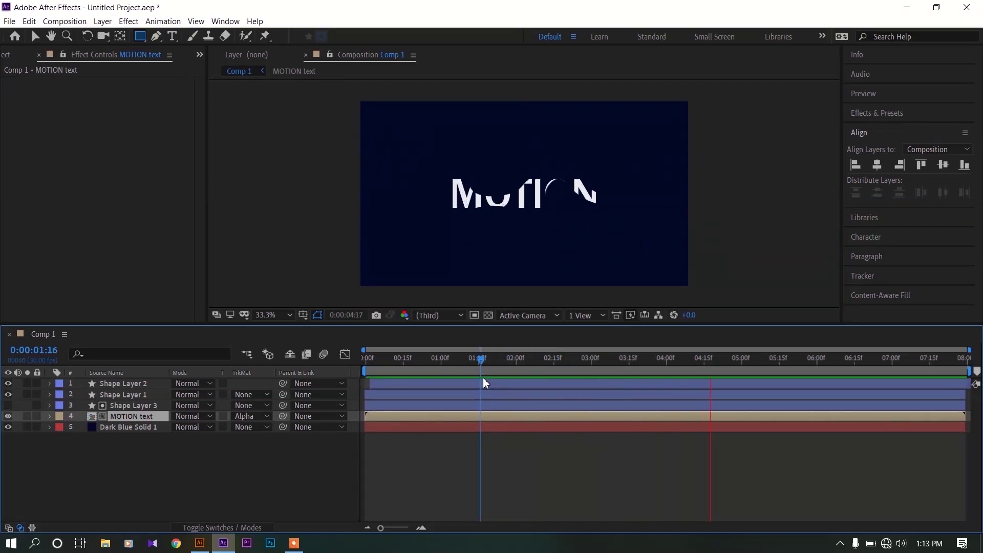
key(space)
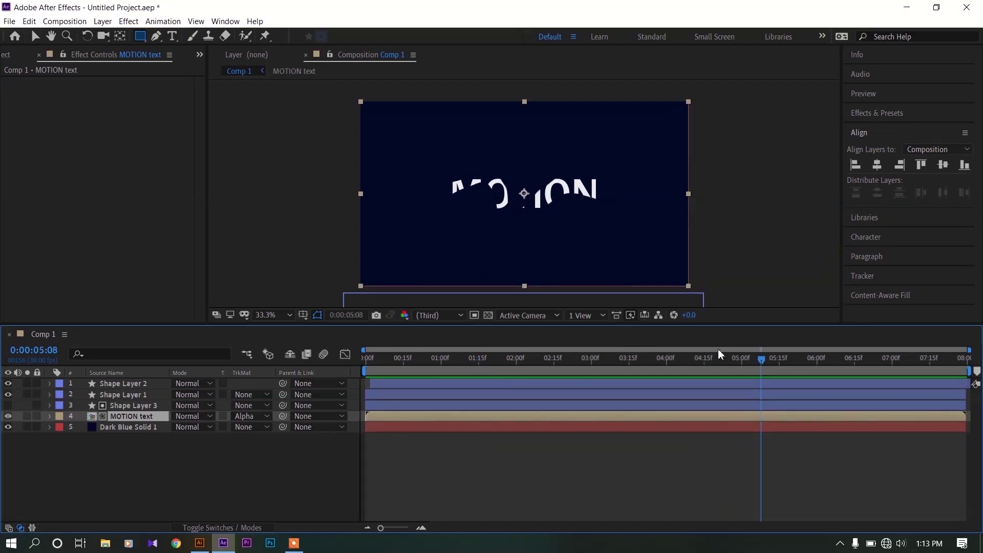
drag(754, 358, 585, 406)
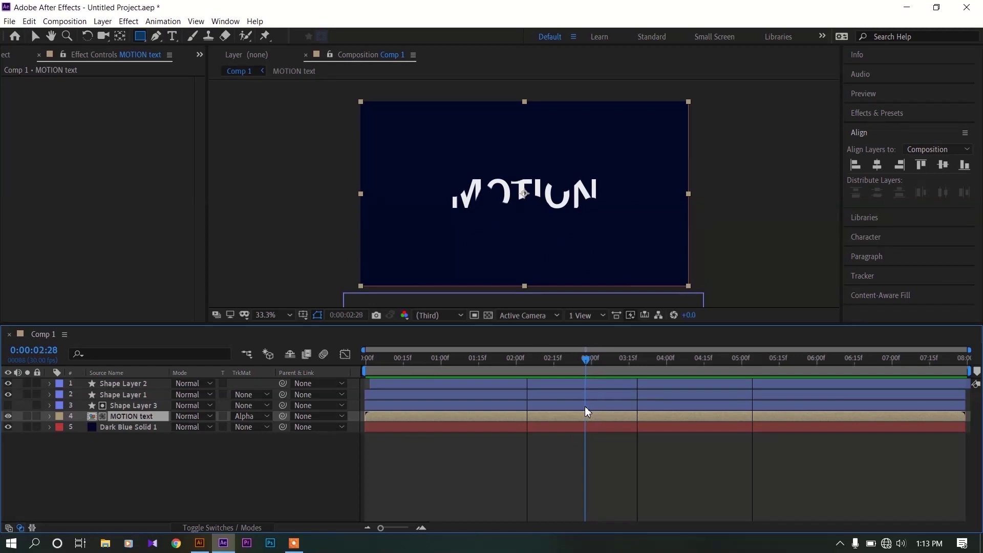
click(570, 407)
- Add a Fill effect to the MOTION text layer with colour FDFF3C yellow
click(133, 416)
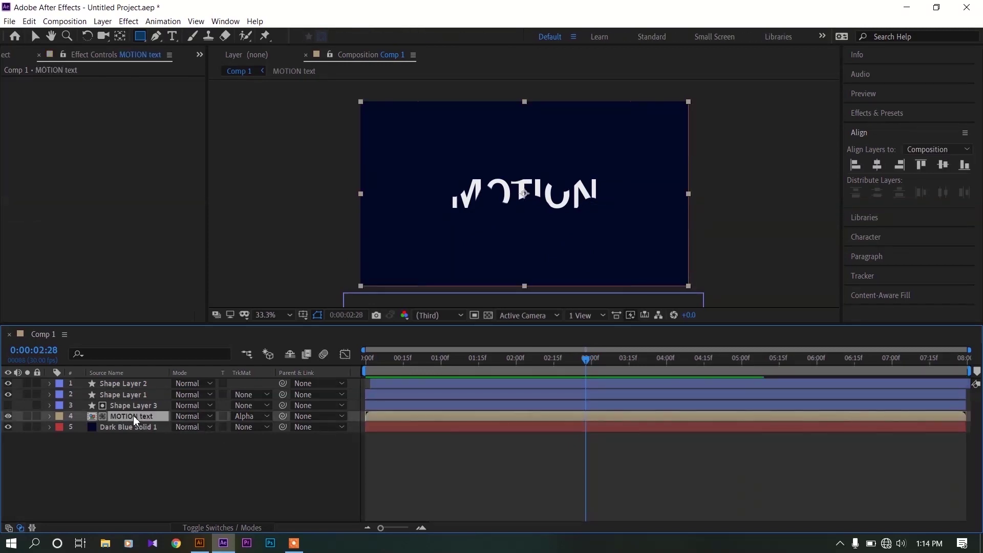
click(128, 21)
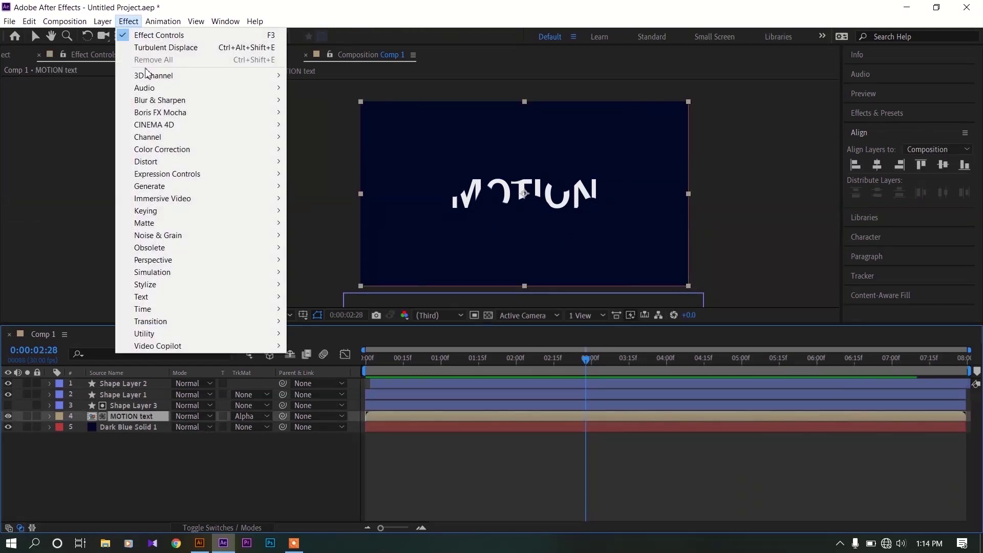
mouse_move(184, 190)
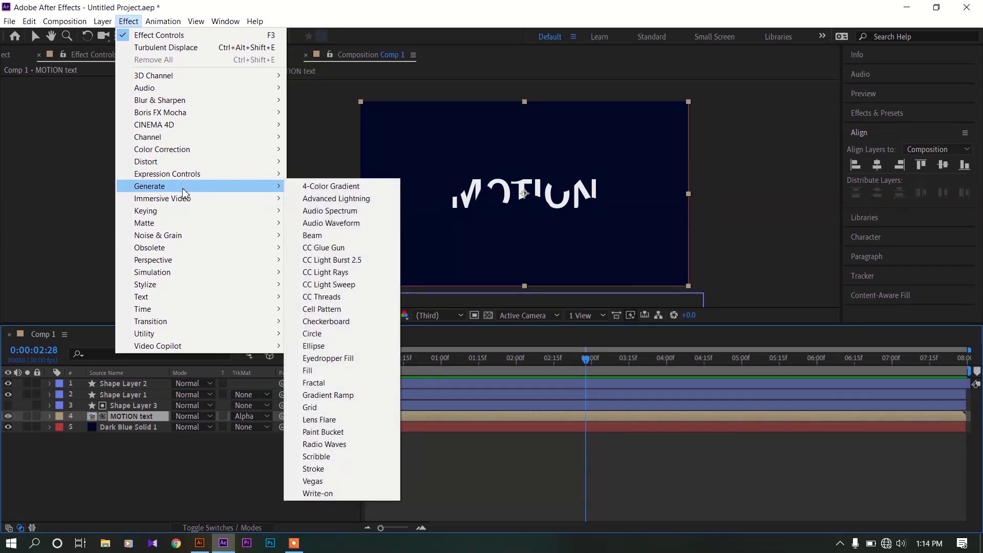
click(309, 371)
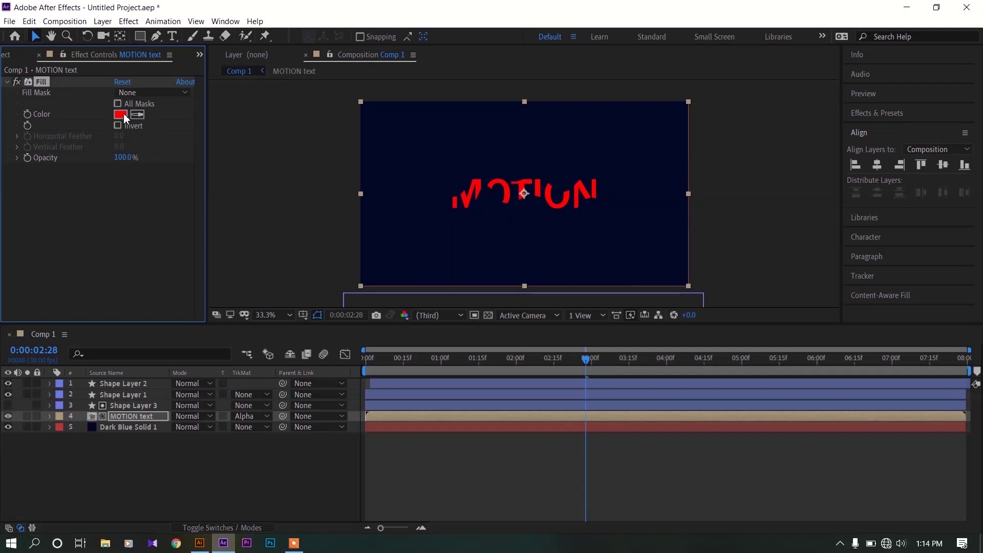
click(120, 113)
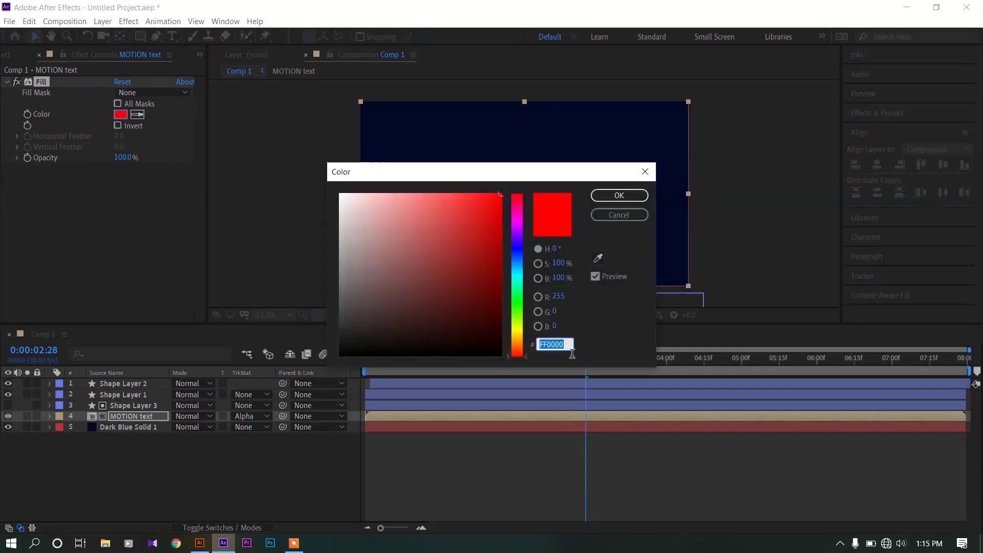
text(FDFF3C)
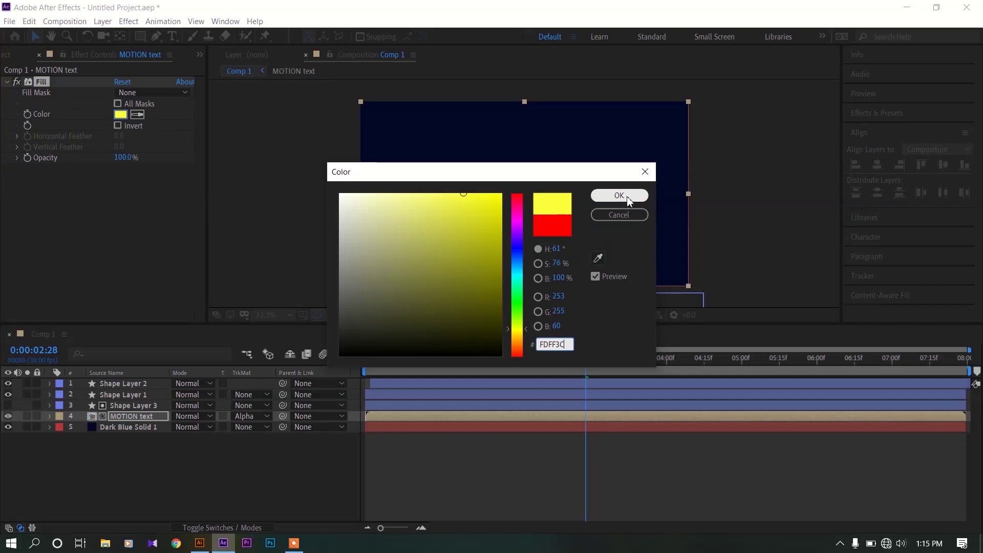
click(619, 195)
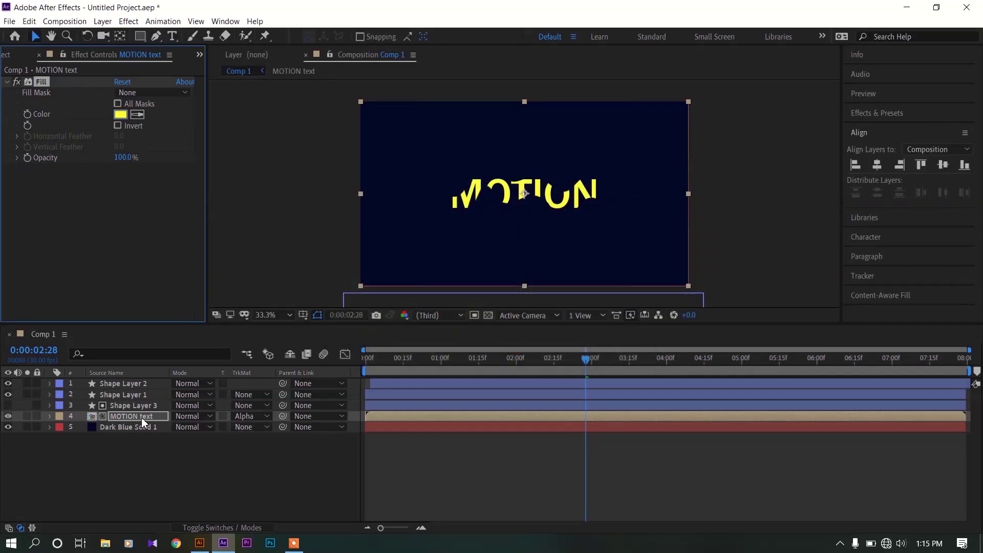
click(157, 478)
click(139, 417)
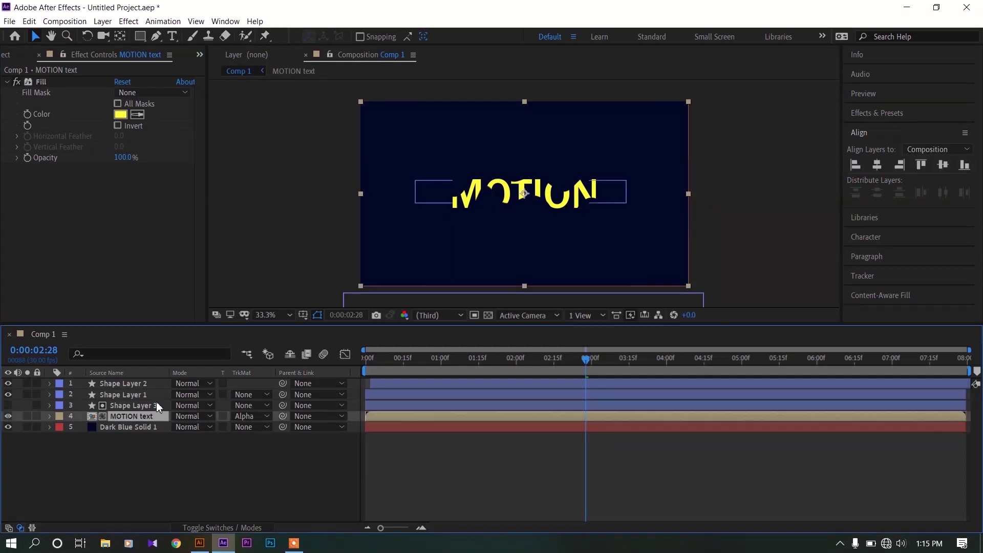
- Duplicate Shape Layer 3 and MOTION text, then fill the upper text copy magenta FF3CEA
ctrl+click(149, 405)
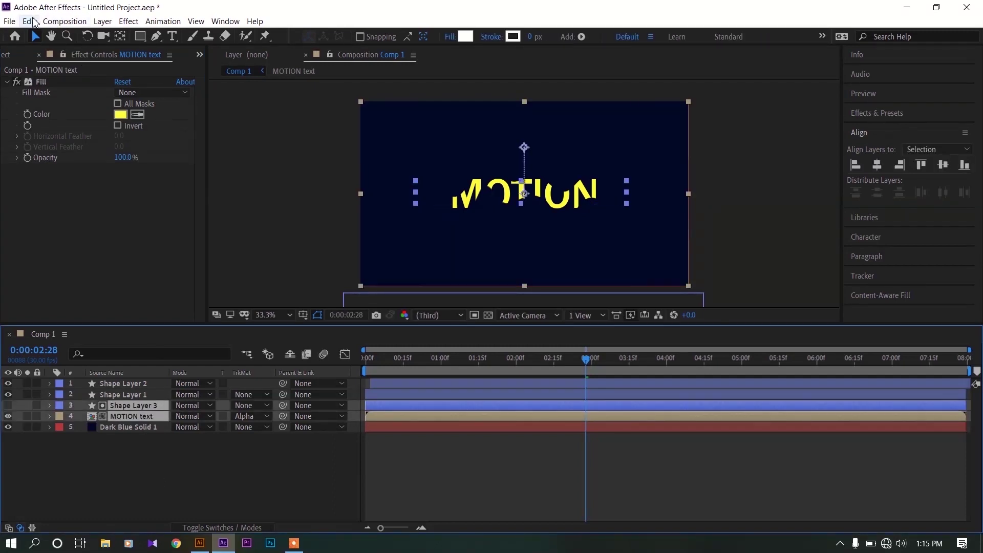
click(29, 21)
click(86, 165)
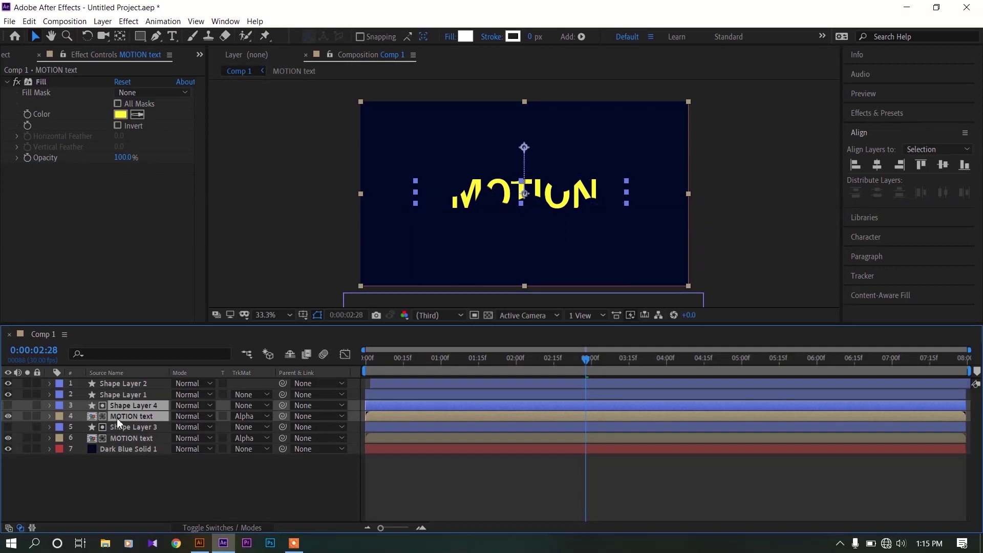
click(149, 468)
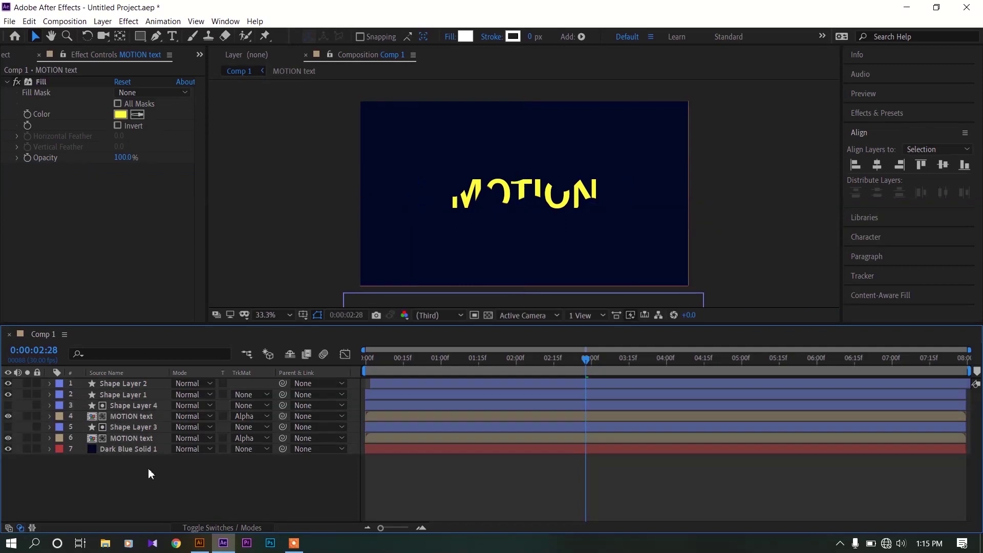
click(139, 415)
click(122, 114)
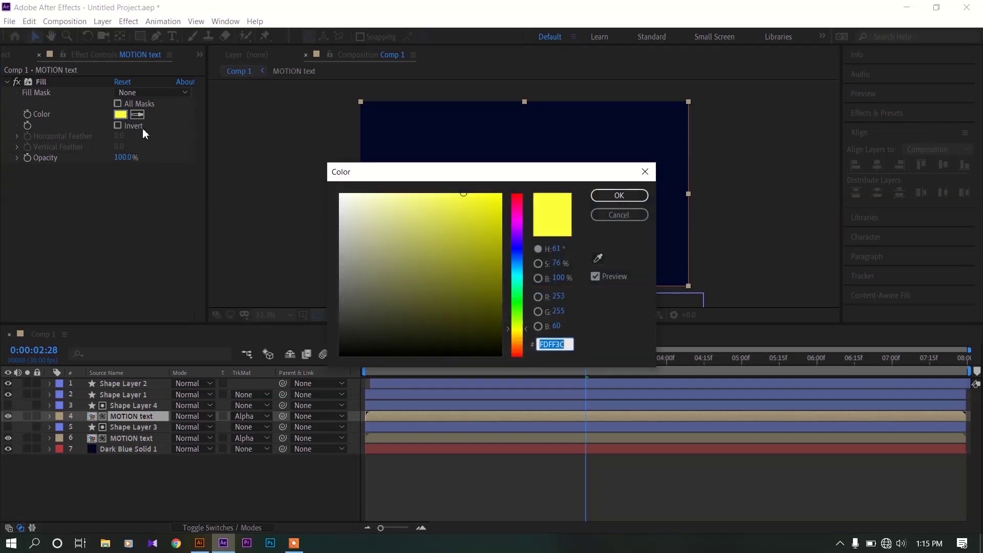
click(518, 217)
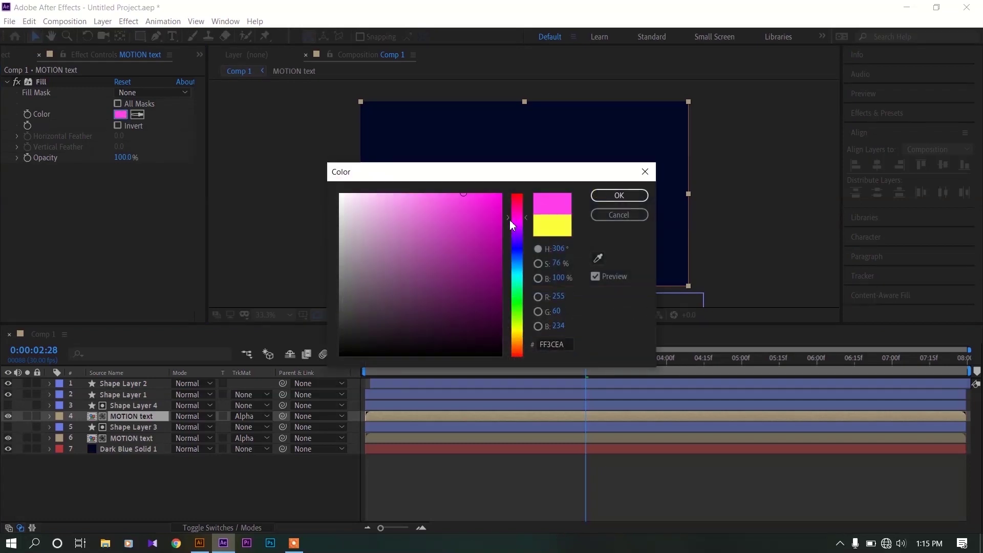
click(600, 197)
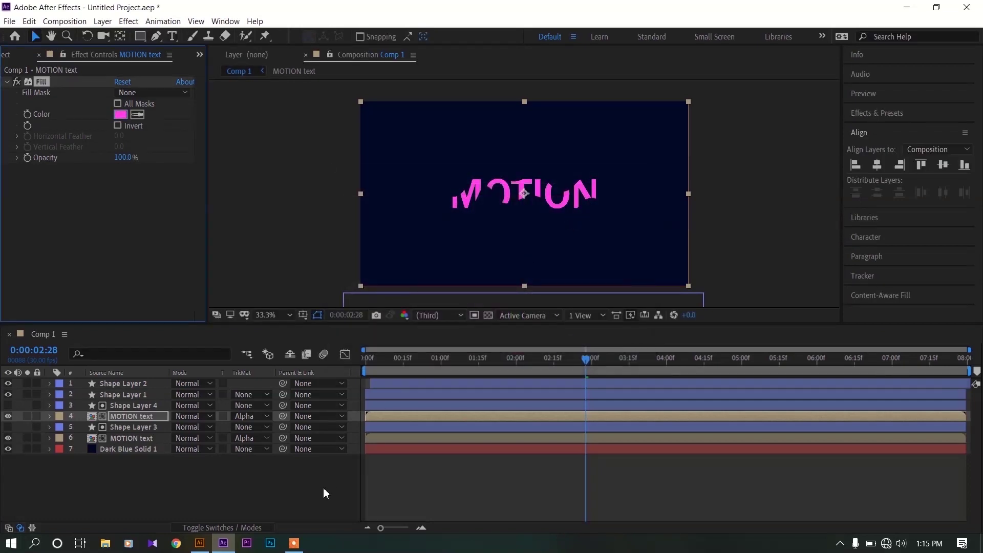
- Shift Shape Layer 4 slightly later in time, then select it together with the pink text
click(149, 406)
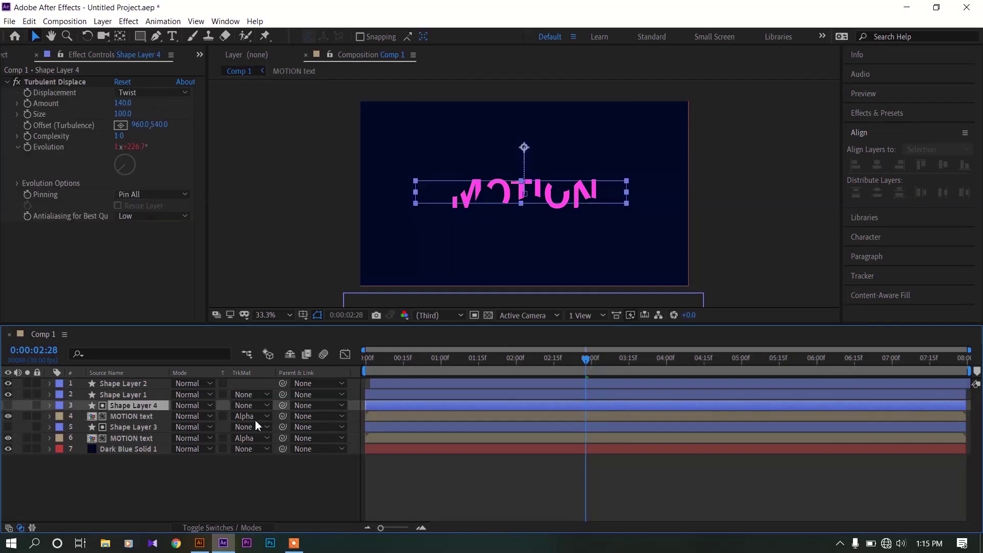
drag(388, 404, 412, 410)
click(264, 497)
click(134, 417)
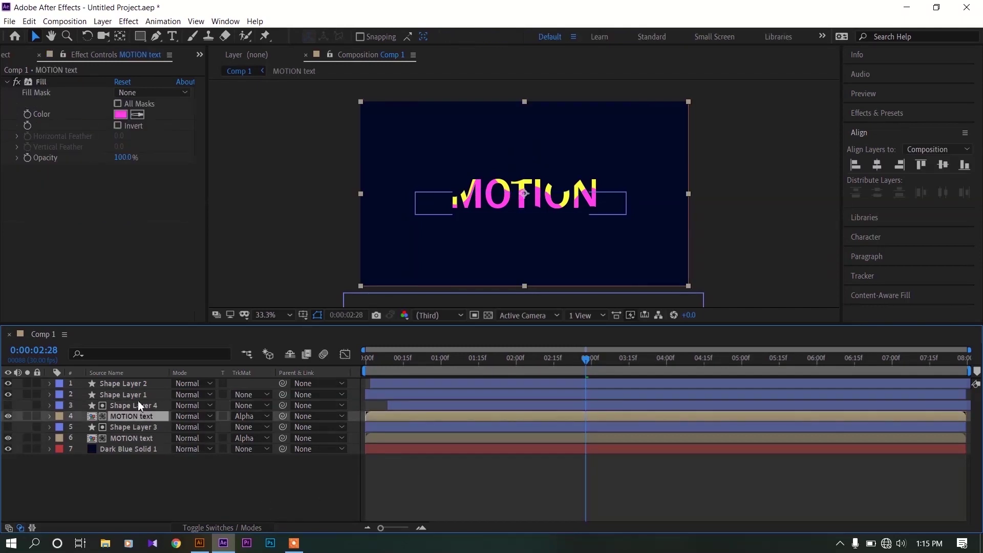
ctrl+click(138, 404)
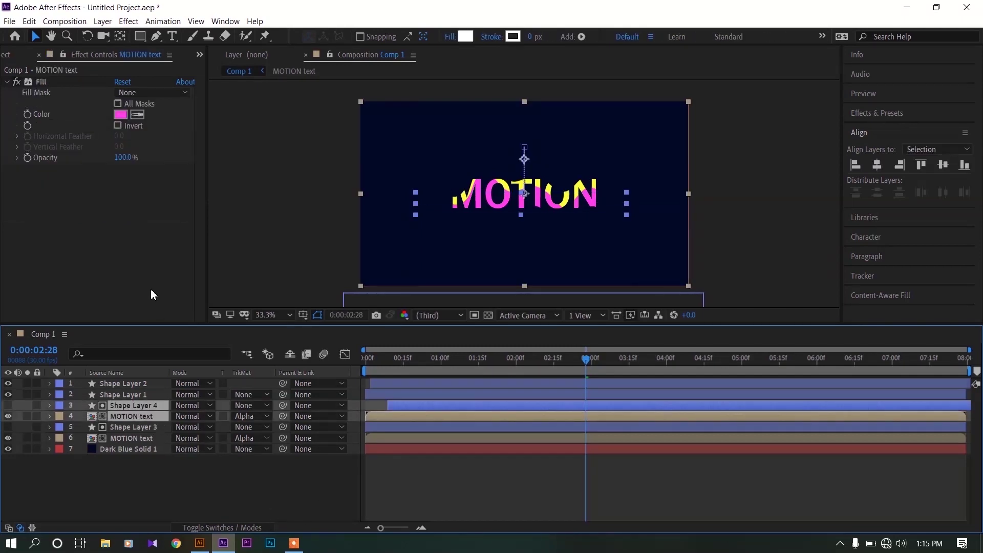
- Duplicate the pink text and its matte, fill the new copy FFFFFF, and shift Shape Layer 5 later
click(29, 21)
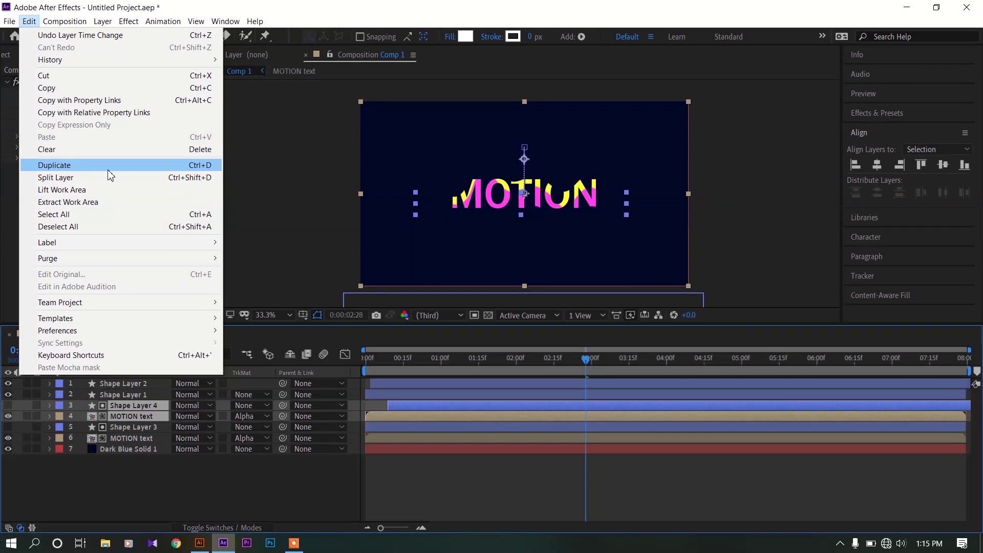
click(59, 168)
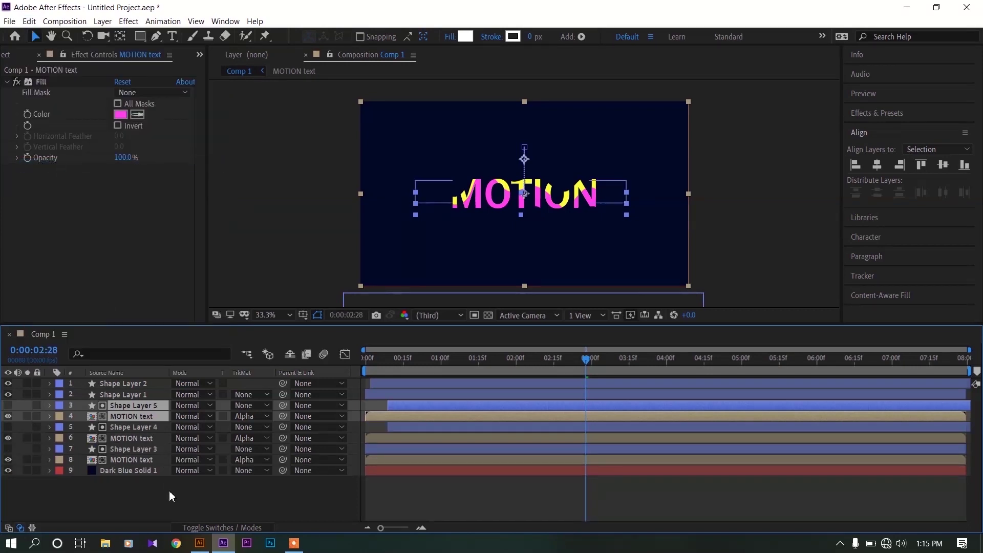
click(164, 505)
click(133, 413)
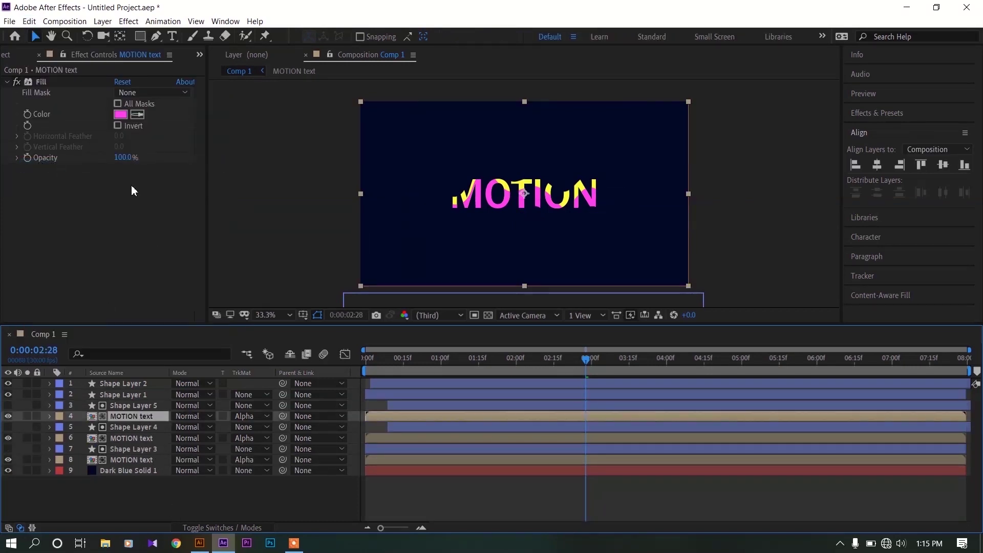
click(121, 115)
text(FFFFFF)
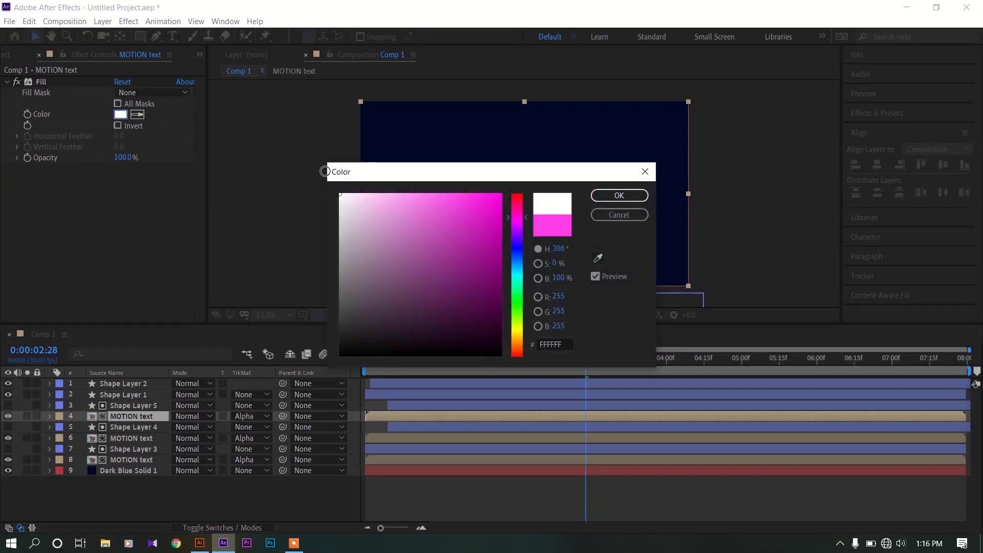
click(592, 196)
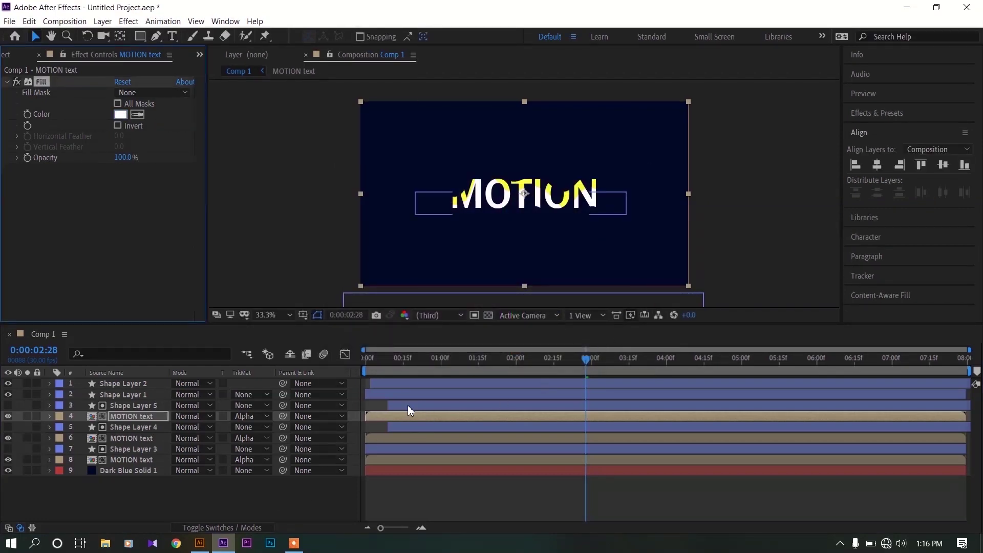
click(427, 405)
drag(433, 403, 441, 403)
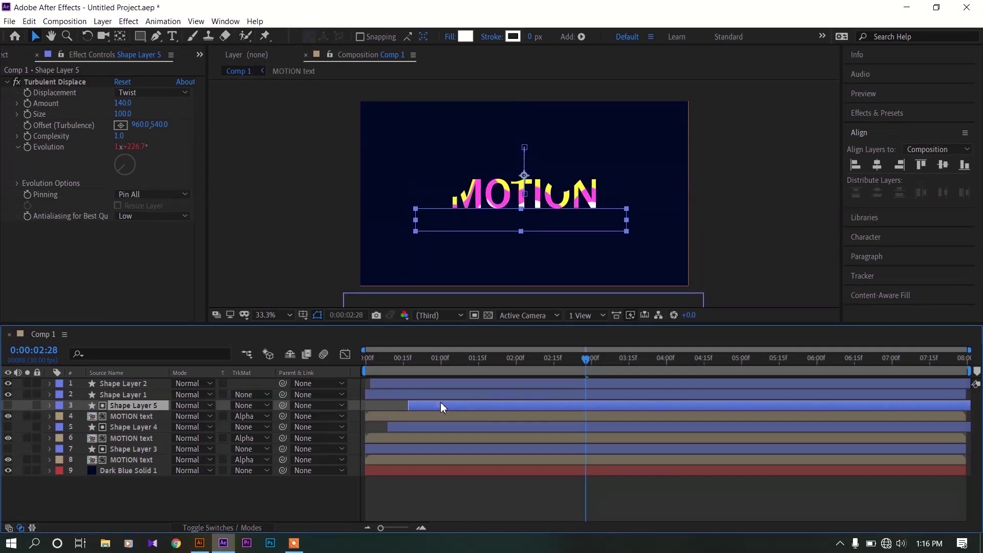
key(Home)
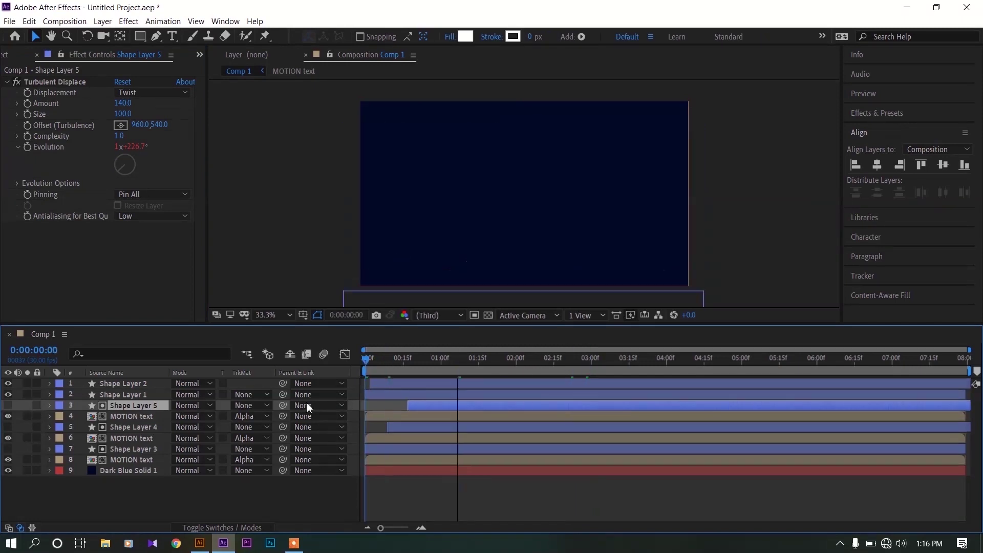
key(space)
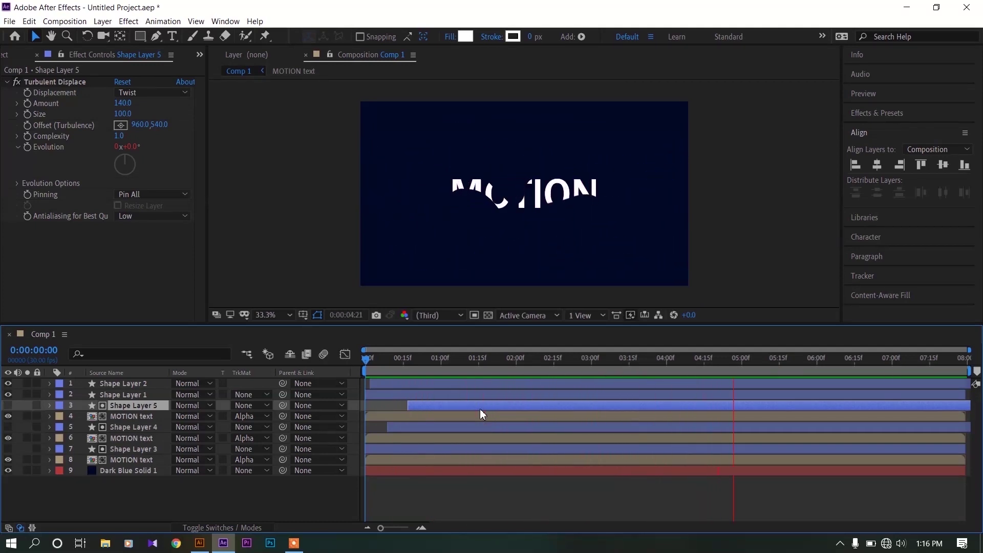
key(space)
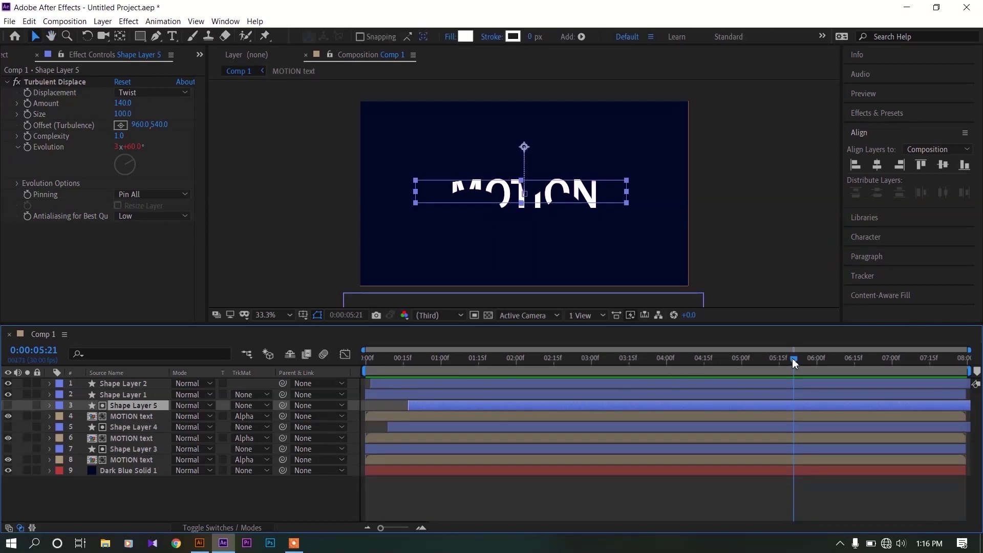
drag(793, 361, 652, 388)
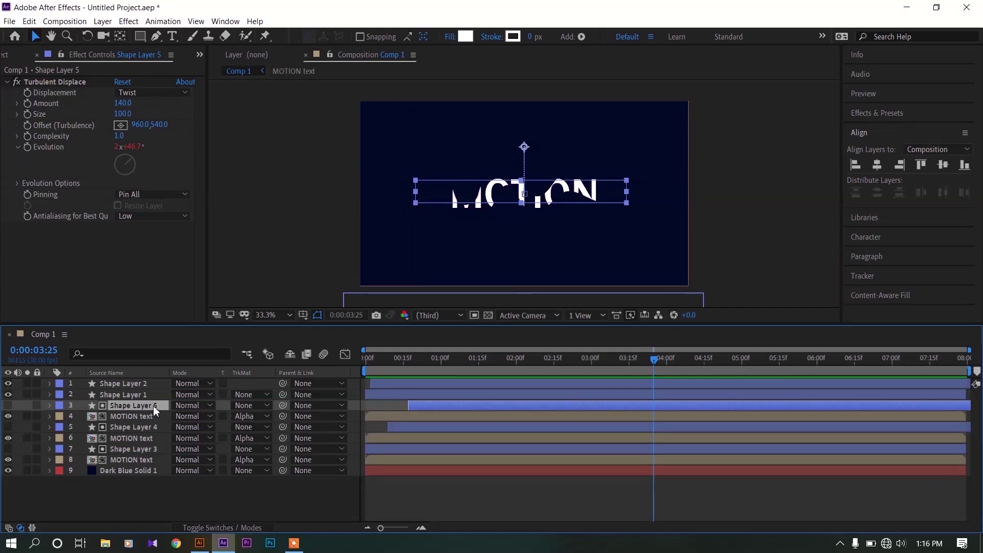
- Set a starting Size keyframe on Shape Layer 5's Rectangle Path 1 at height 132
click(49, 406)
click(61, 417)
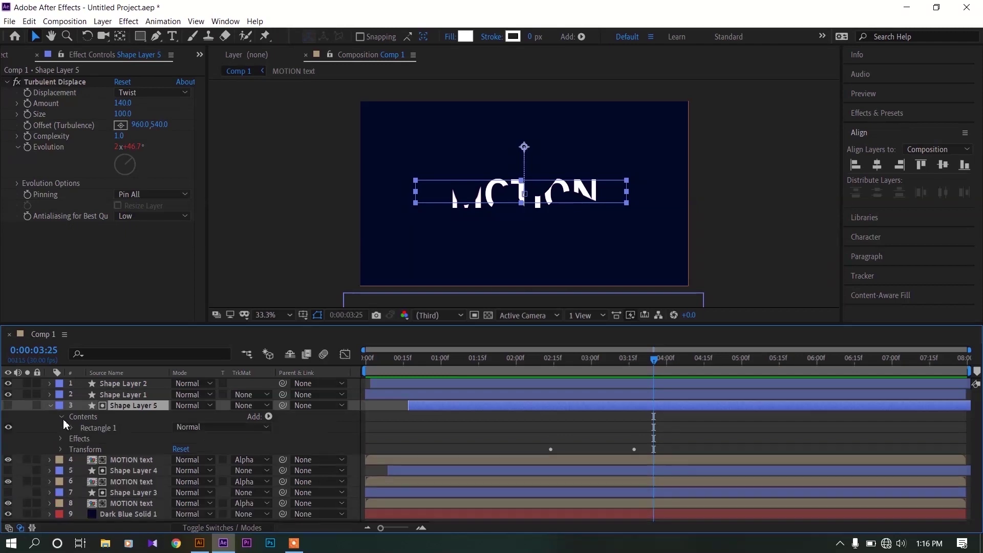
click(71, 428)
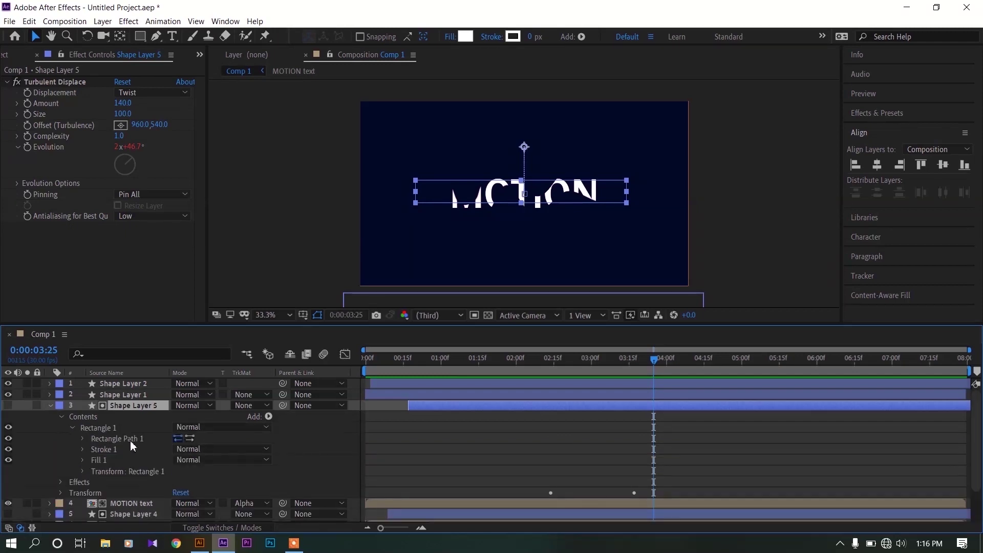
click(83, 439)
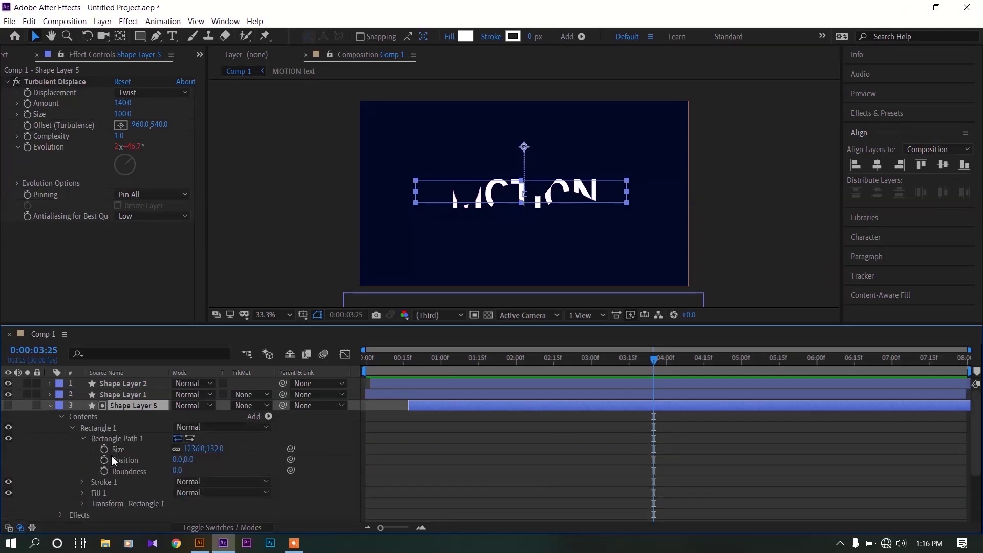
click(105, 450)
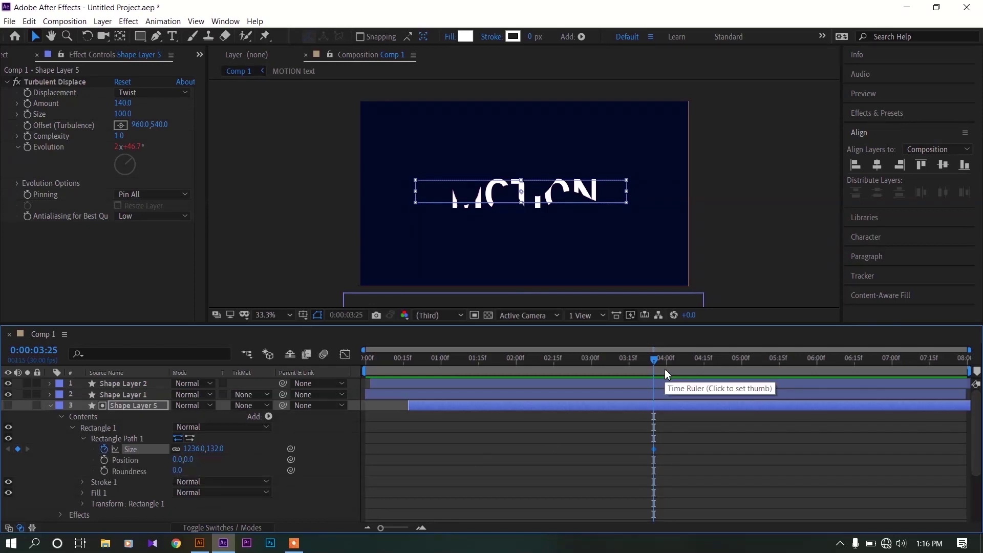
- About one second later, raise the rectangle height through 314 and 452 to 668
drag(659, 363, 739, 362)
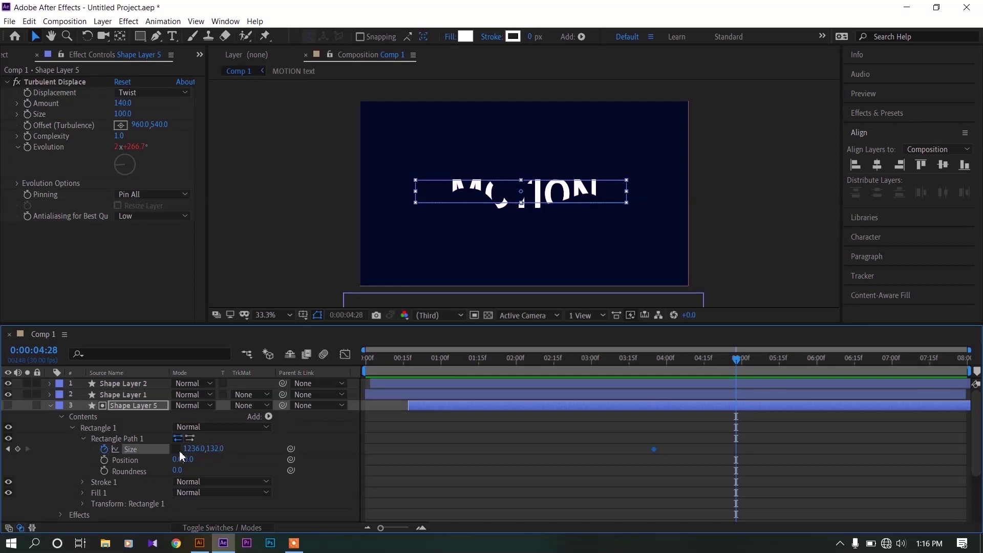
click(214, 448)
text(314)
key(Return)
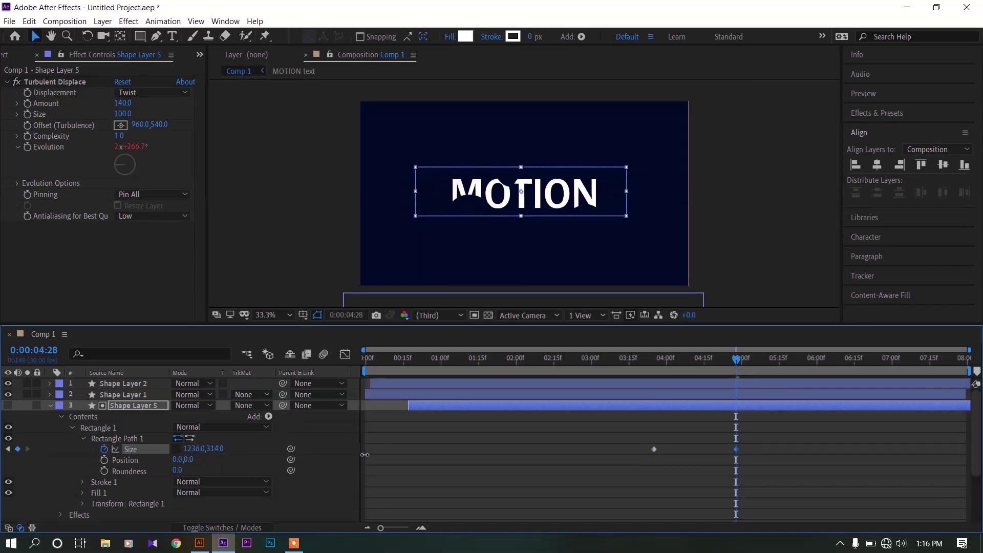
drag(365, 454, 430, 456)
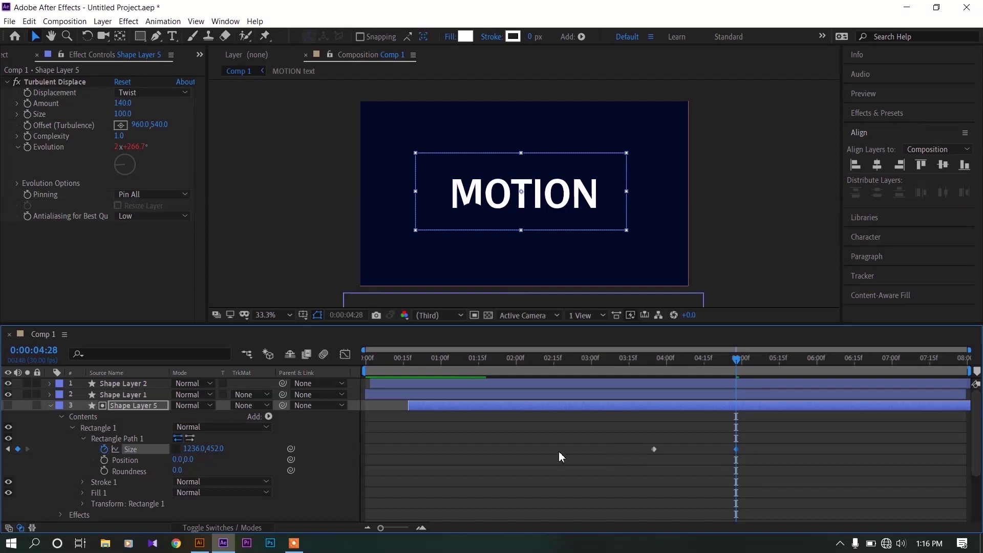
drag(222, 455, 362, 457)
- Apply Easy Ease to both Size keyframes
drag(647, 436, 740, 461)
right_click(736, 449)
mouse_move(764, 441)
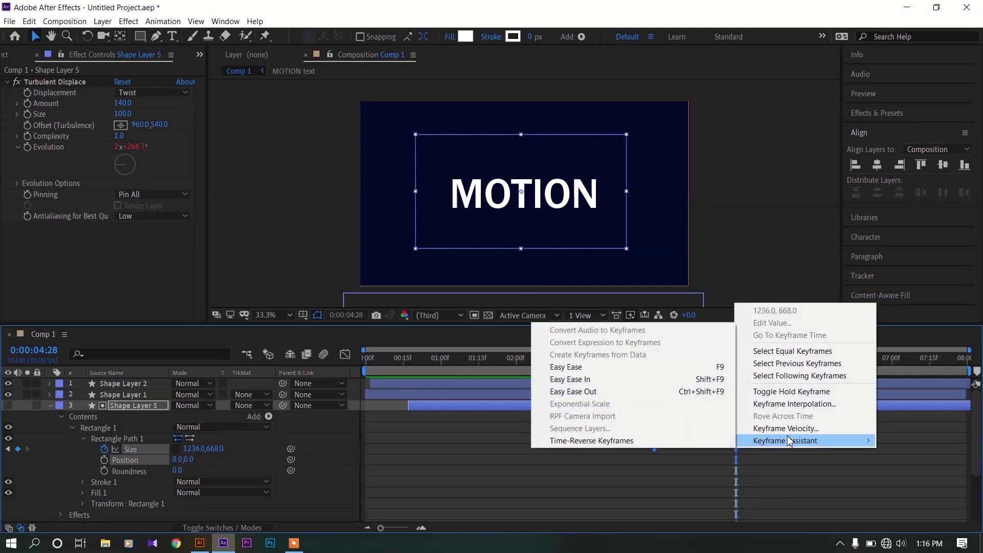
click(591, 368)
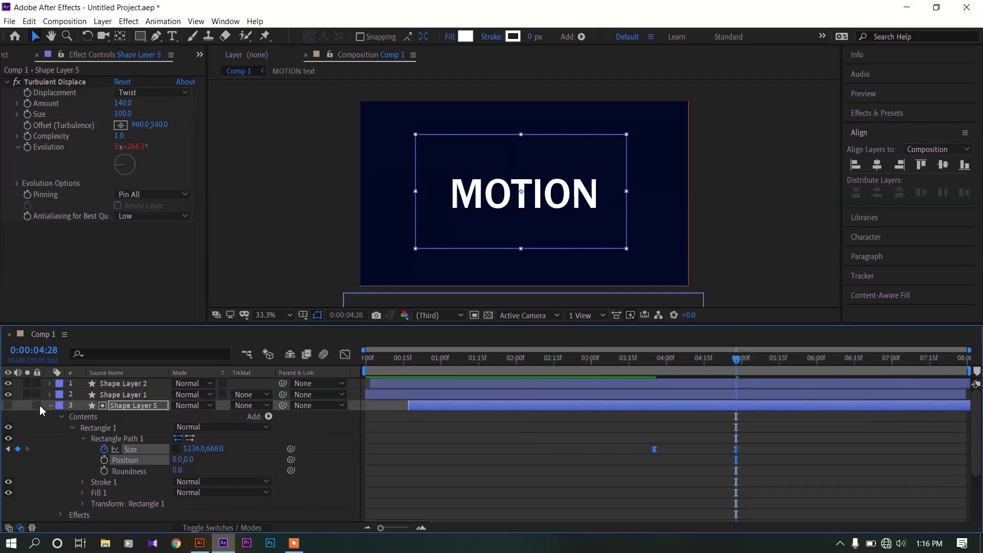
- Collapse the layer properties and preview Comp 1 from the start to the full white MOTION
key(u)
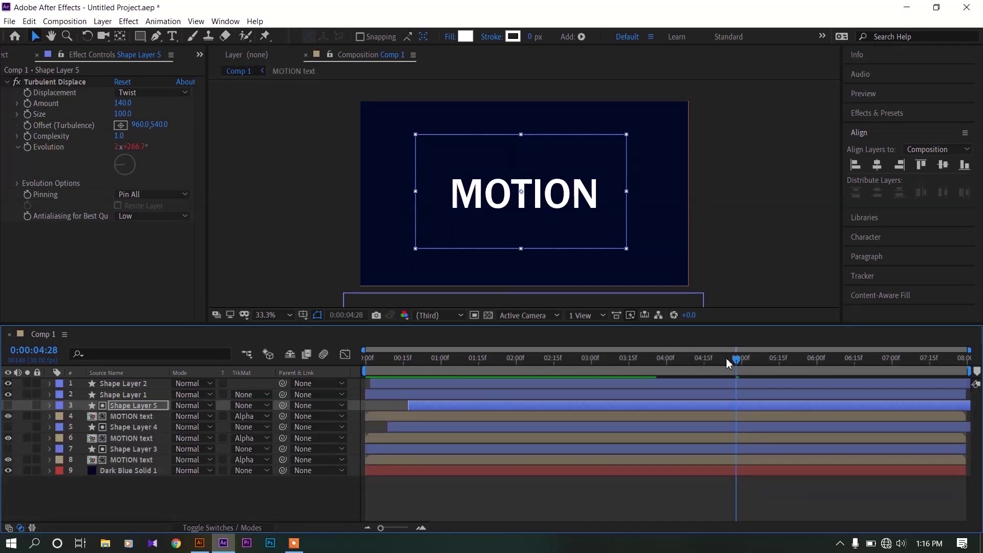
key(Home)
key(space)
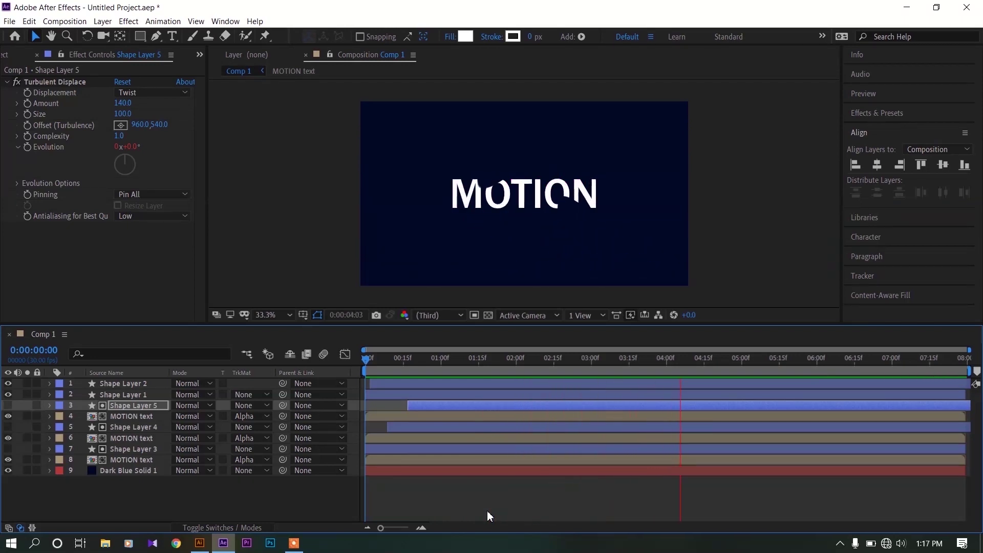
key(space)
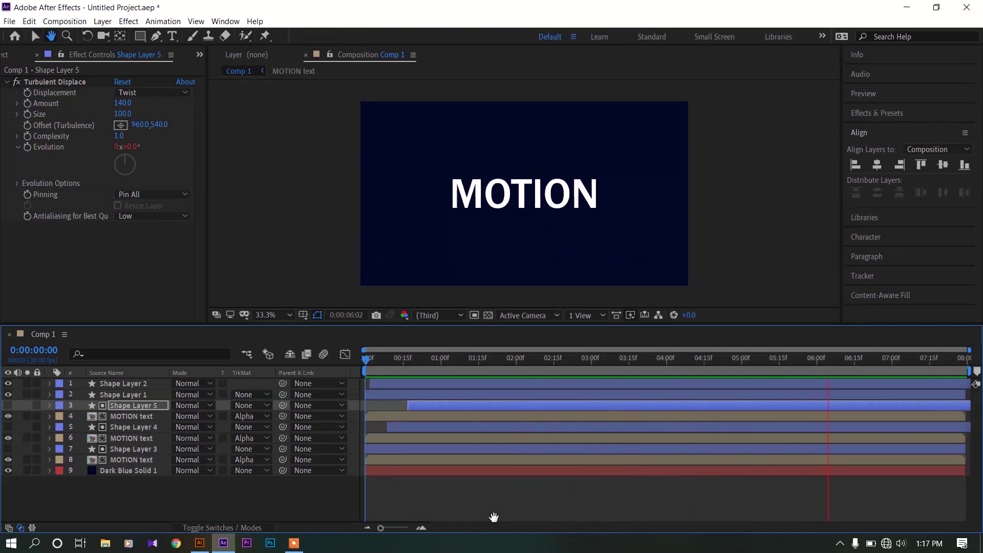